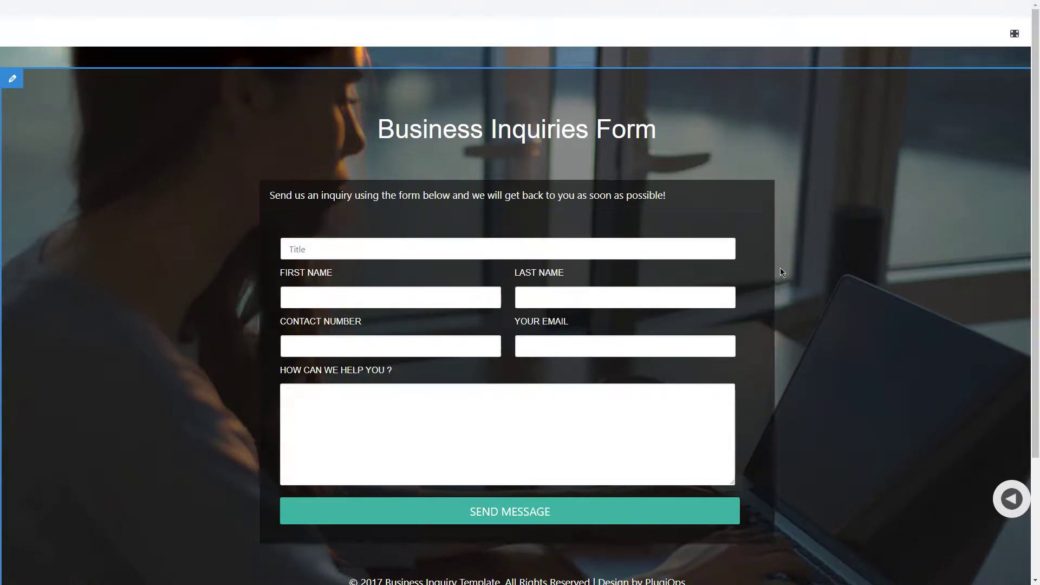
- Bring up the Business Inquiries Form widget's options, listing its six fields
mouse_move(375, 219)
click(352, 222)
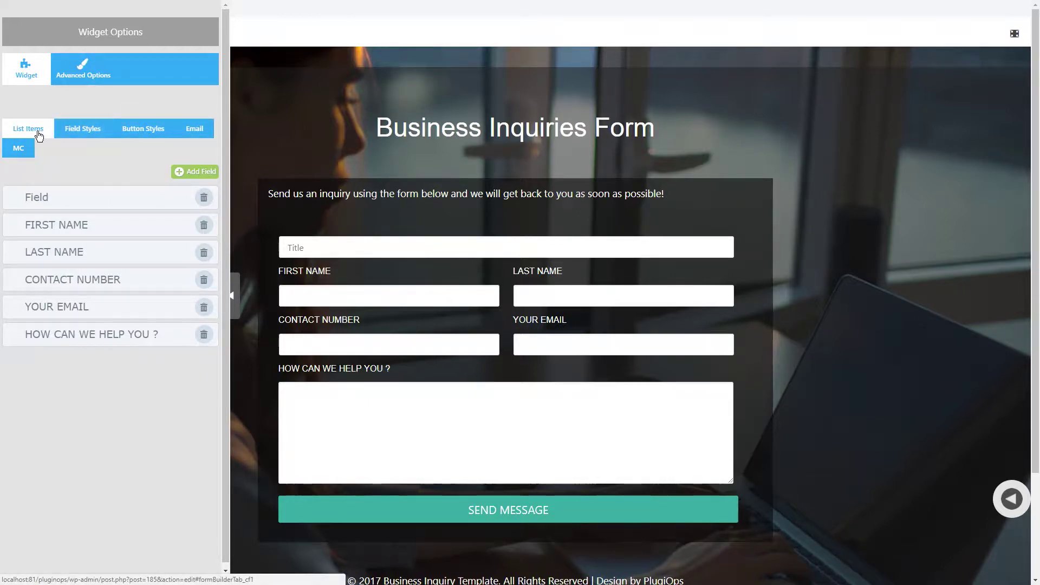
click(79, 135)
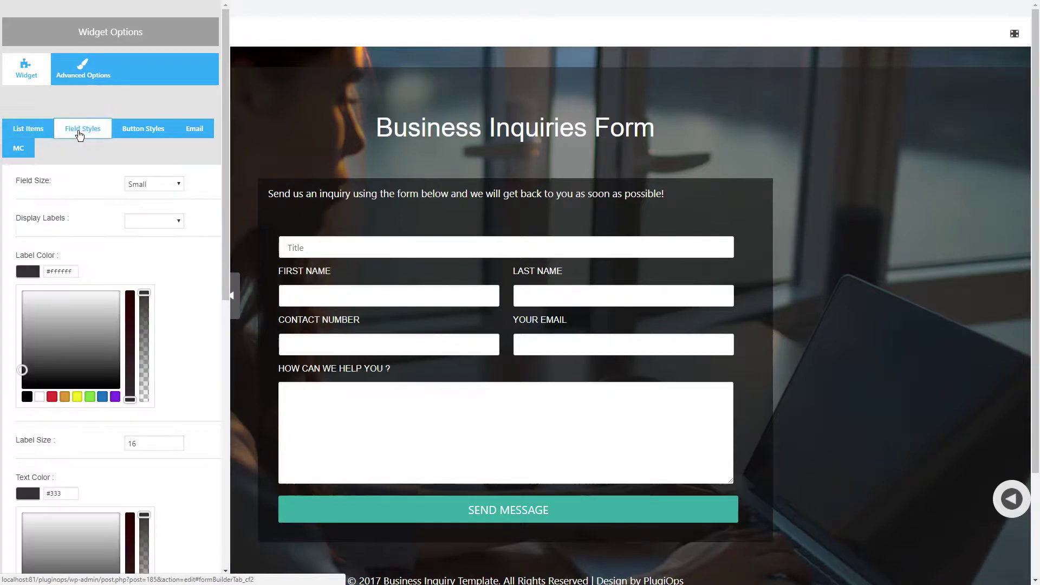
click(142, 133)
click(191, 132)
click(26, 146)
click(33, 131)
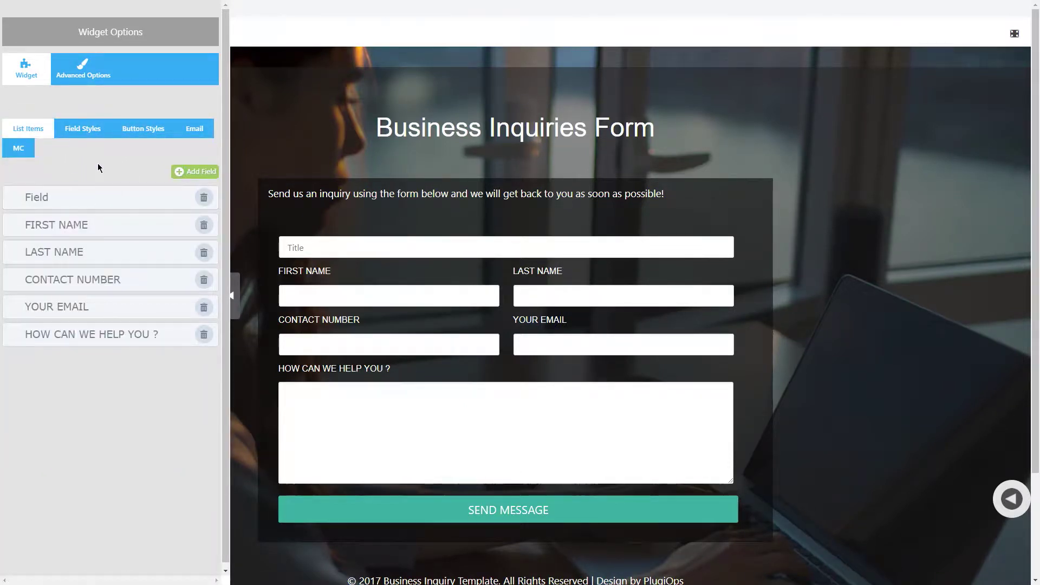
double_click(95, 203)
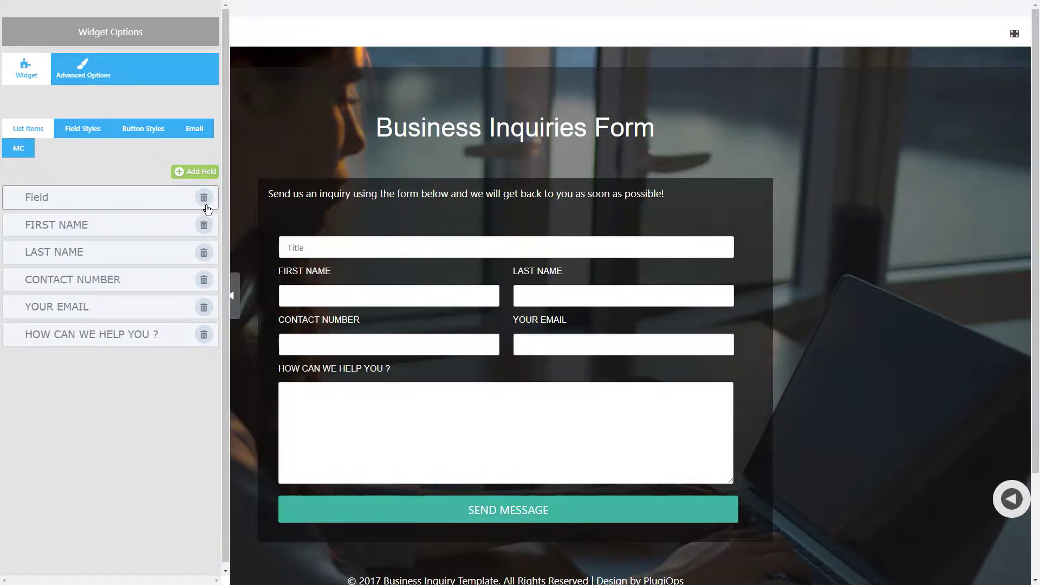
click(198, 173)
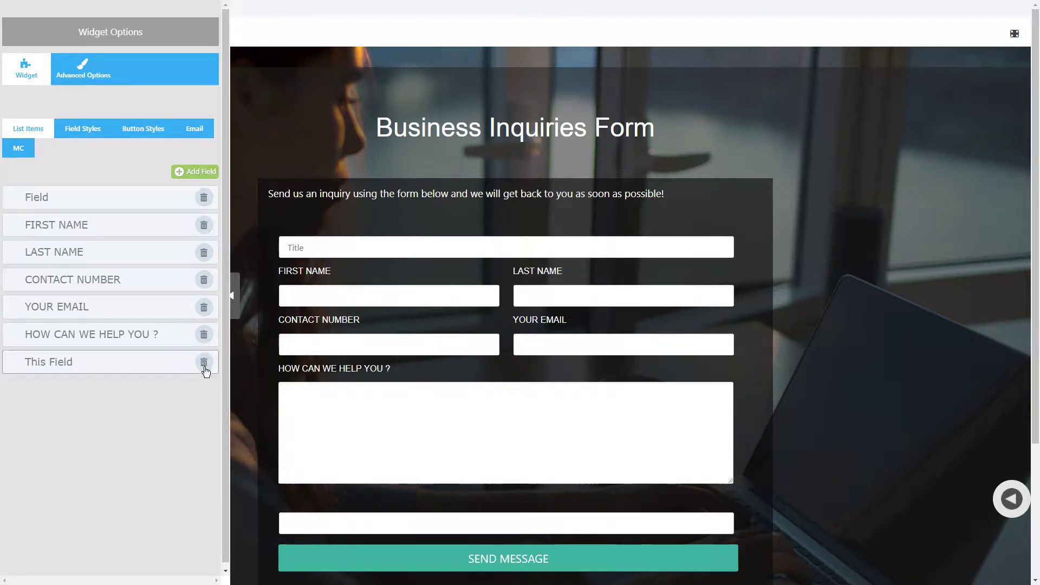
click(204, 363)
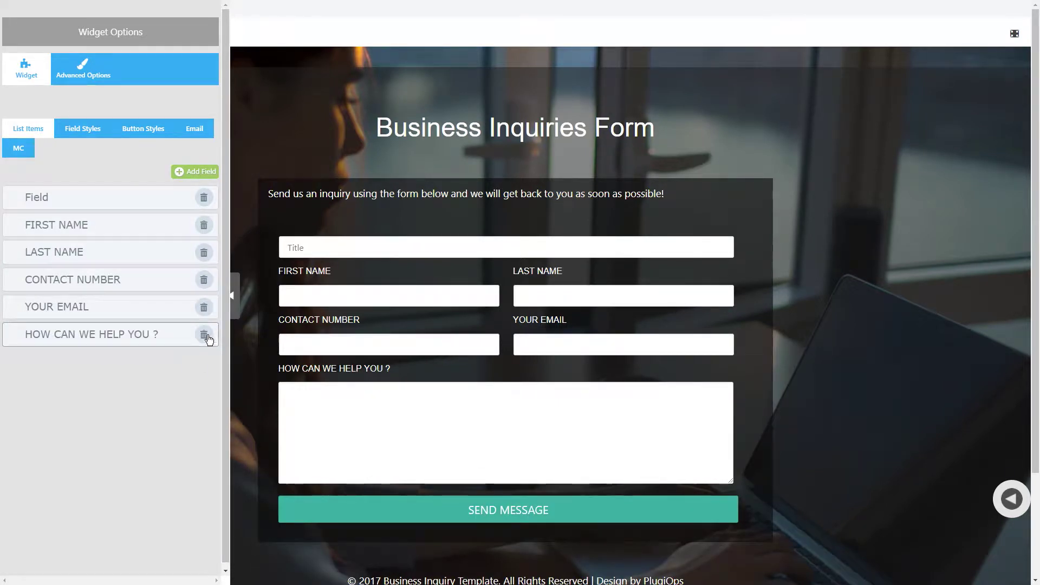
click(209, 339)
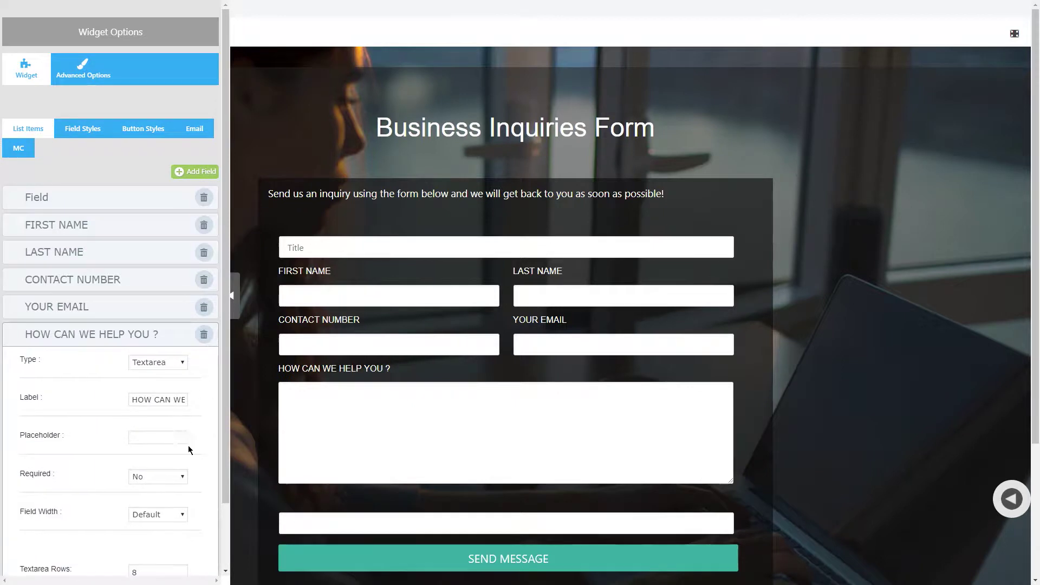
click(134, 335)
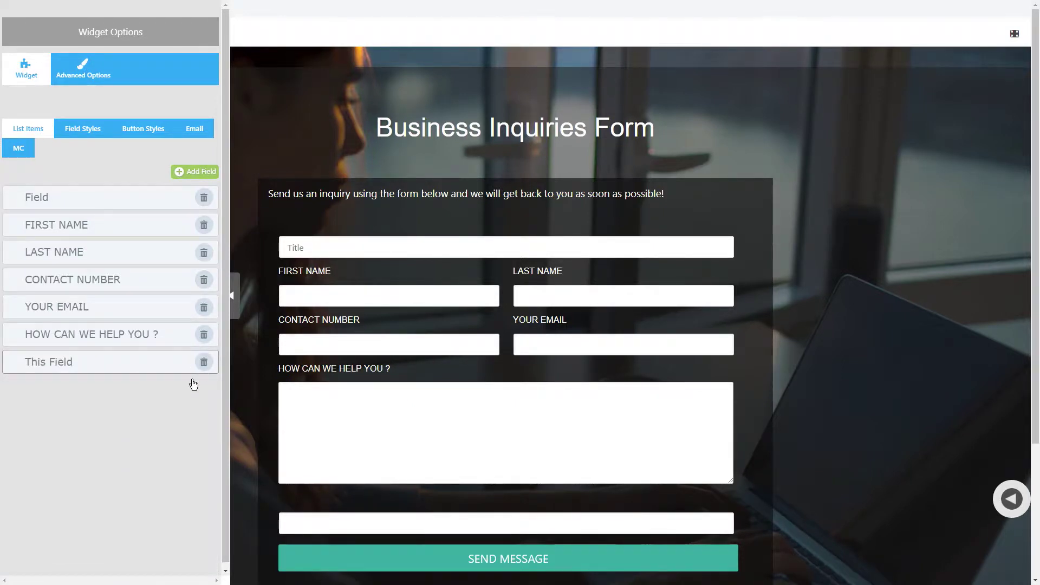
- Keep the first field's type as Text and relabel it Title
click(140, 200)
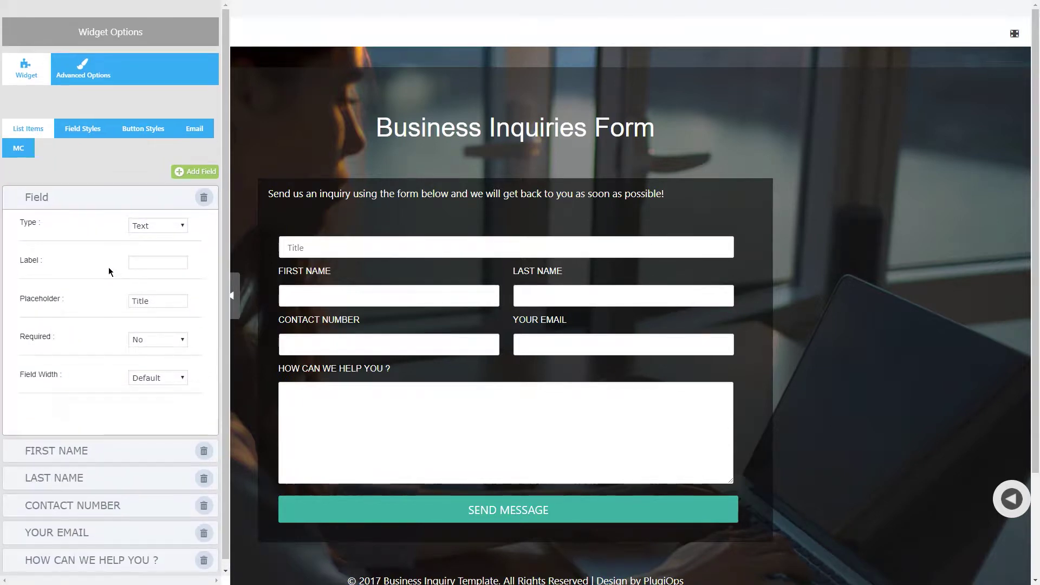
click(167, 226)
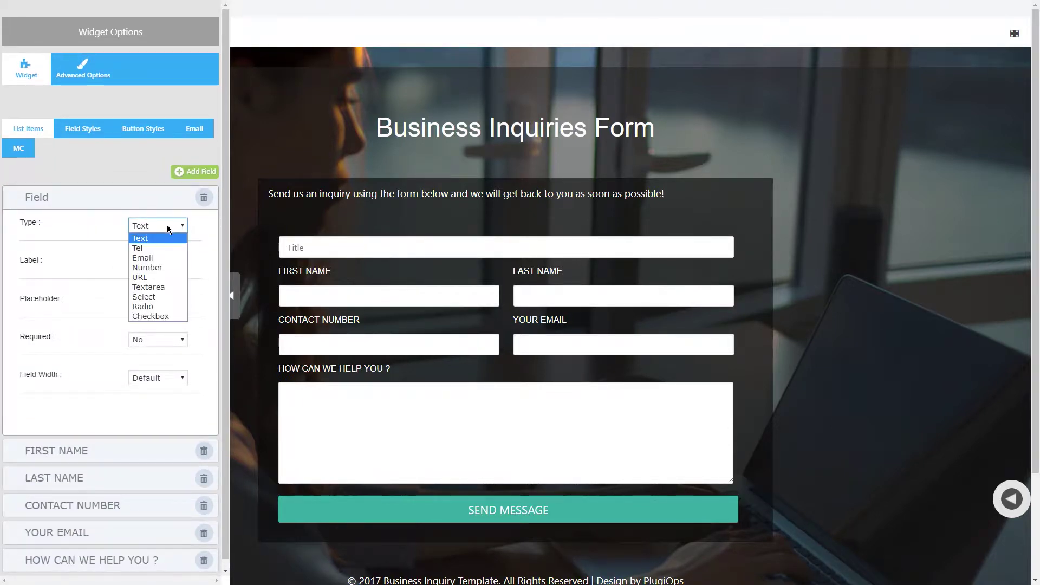
click(166, 226)
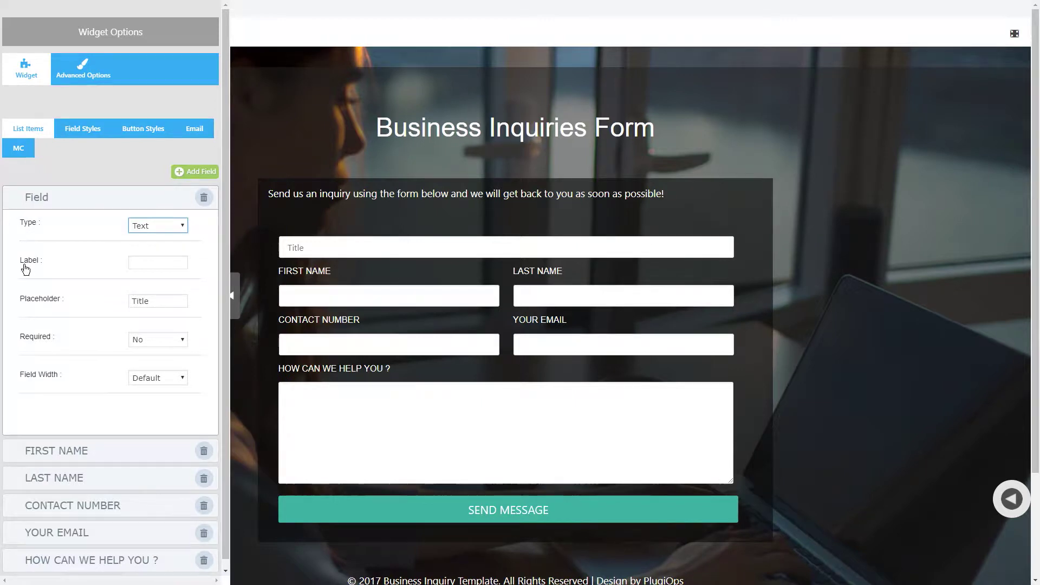
click(157, 262)
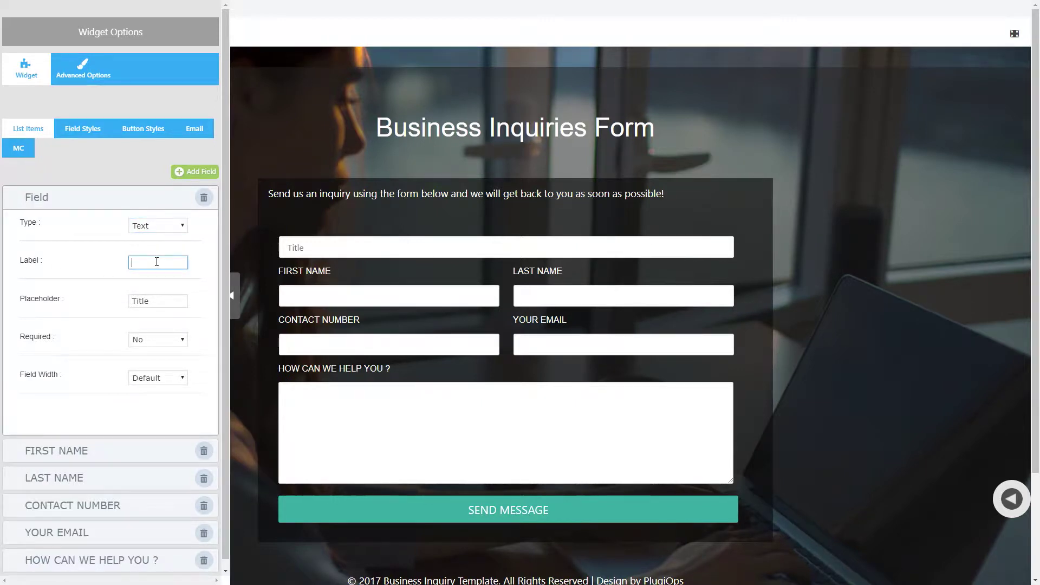
click(97, 298)
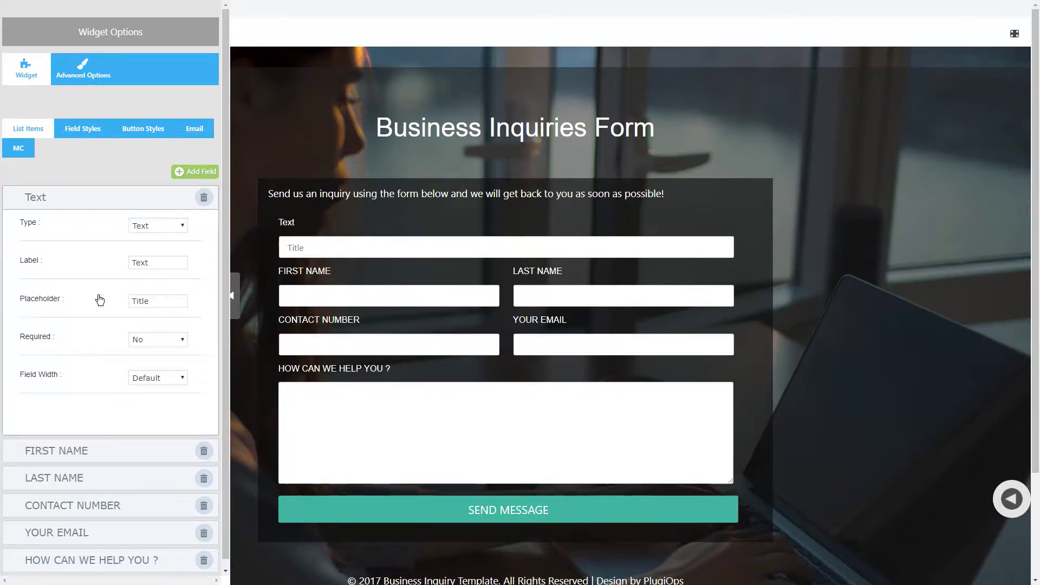
double_click(157, 300)
click(59, 303)
double_click(155, 261)
text(Titl)
click(37, 287)
- Keep the Title field optional and set its width to 100% after trying 20%
click(167, 345)
click(162, 352)
click(167, 377)
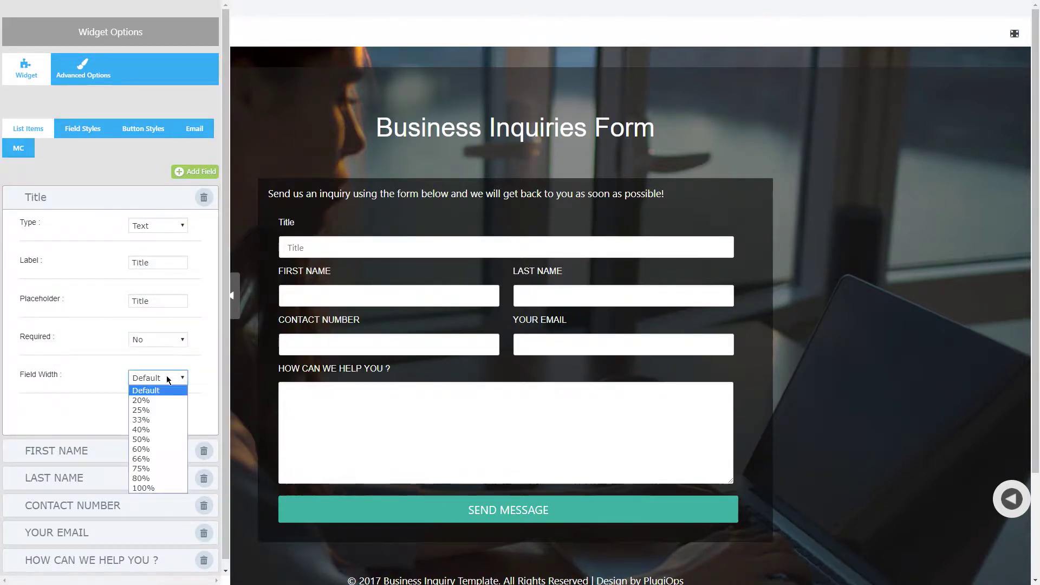
click(158, 401)
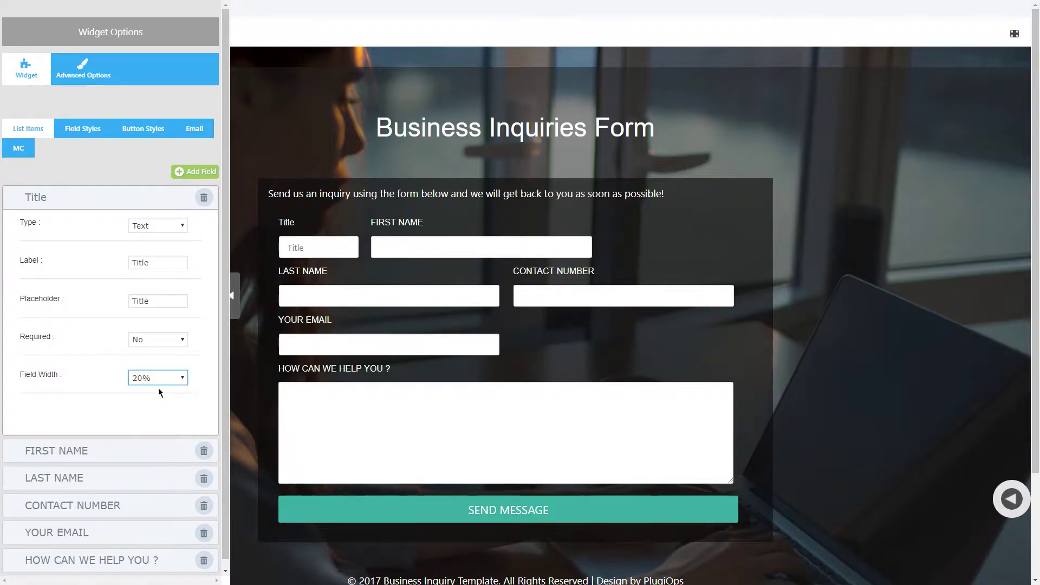
click(160, 378)
click(143, 488)
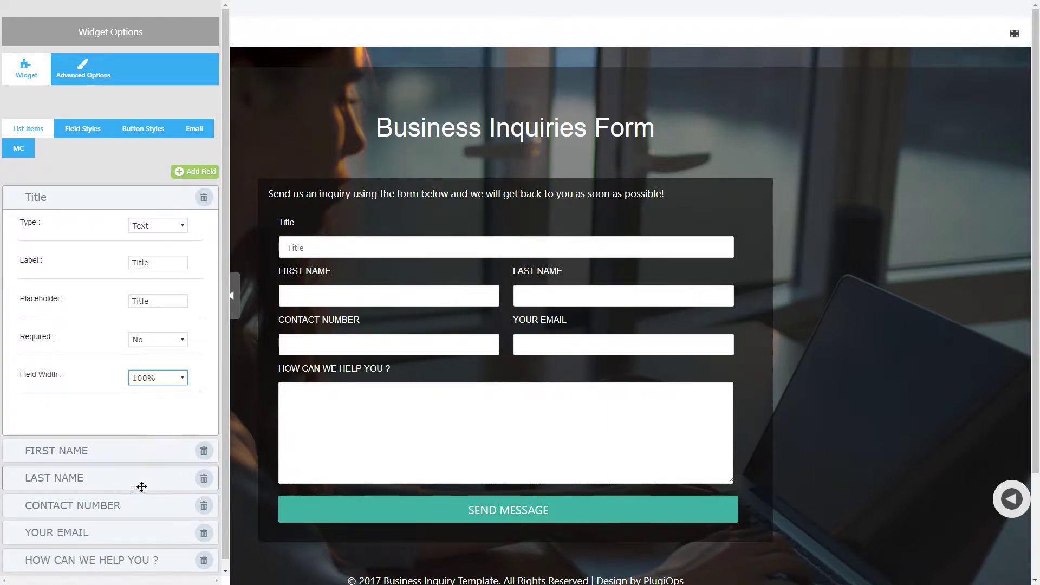
click(85, 201)
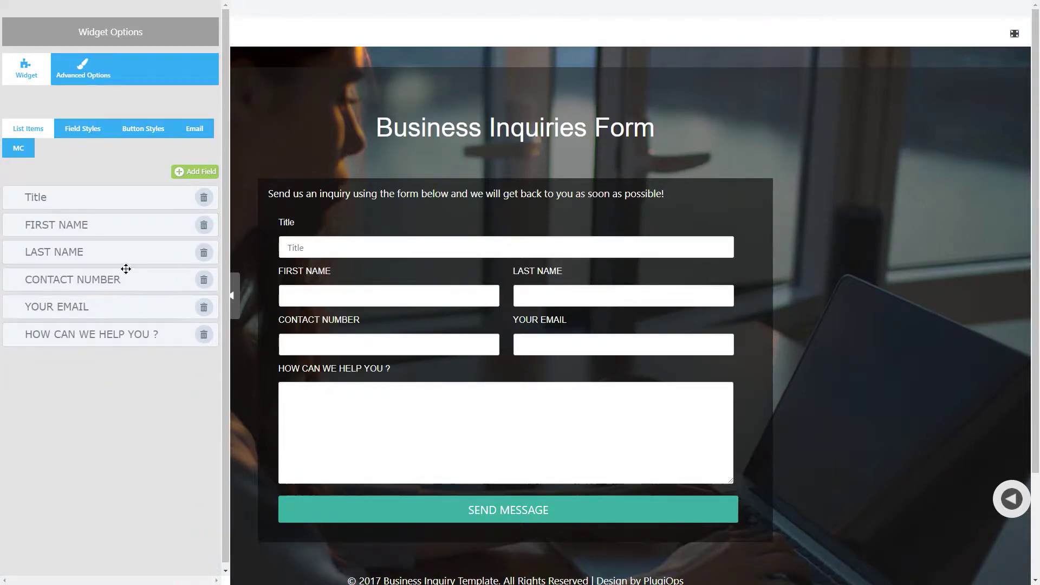
- Add two new fields and set each one's Field Width to 50%
click(189, 172)
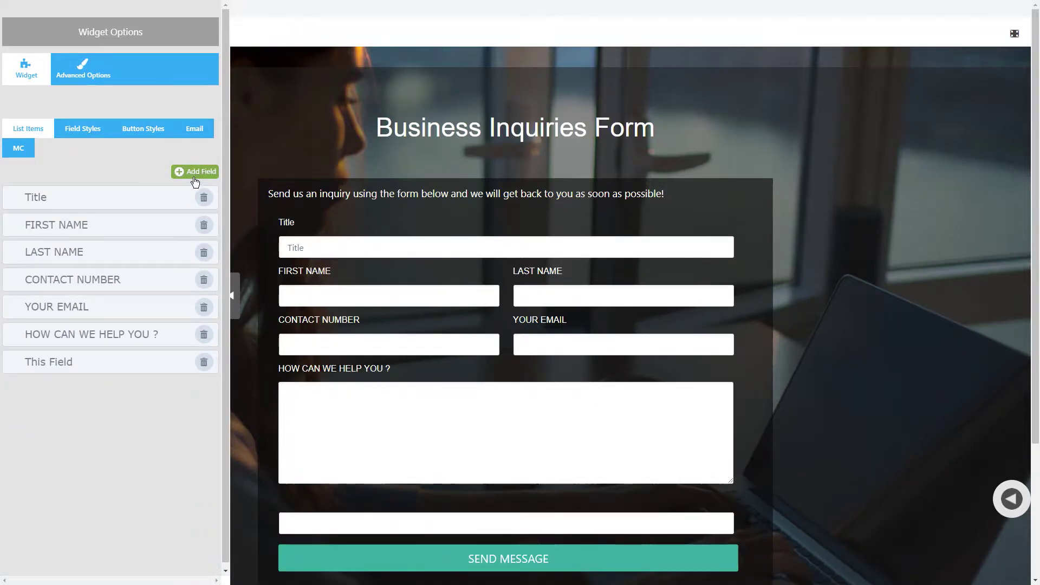
click(190, 173)
click(118, 353)
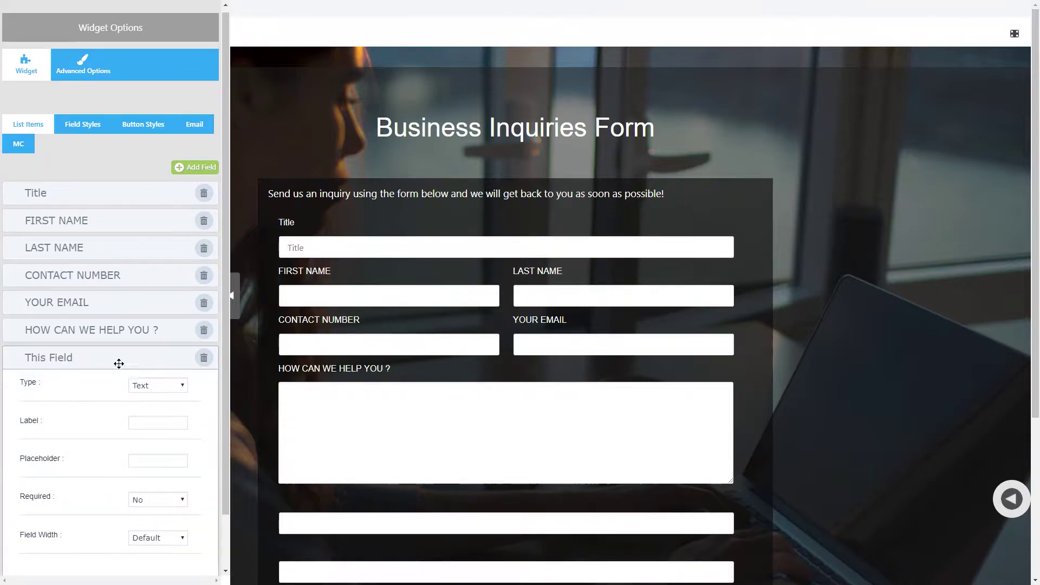
scroll(125, 434, down, 1)
click(150, 480)
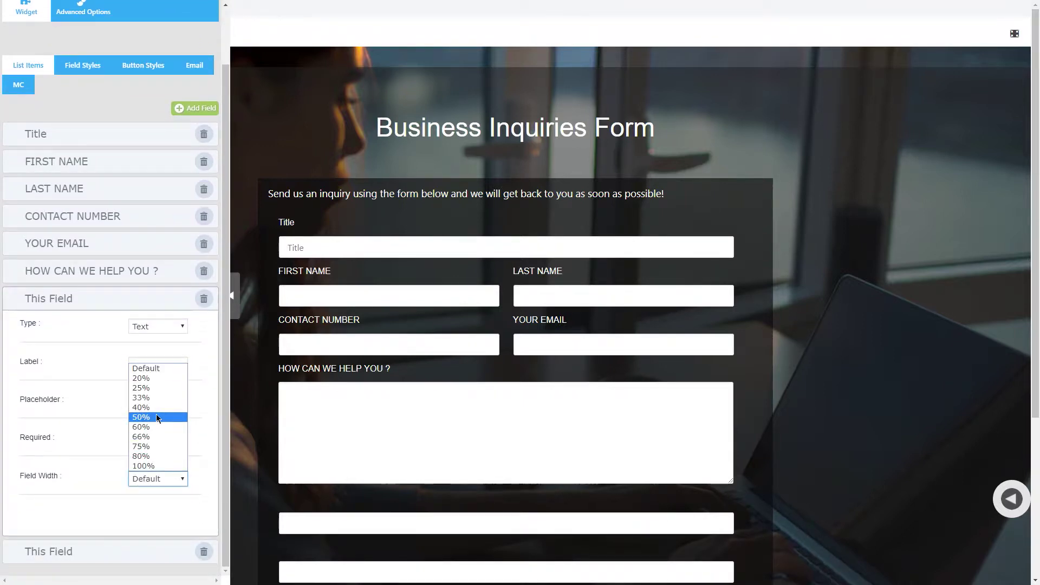
click(156, 417)
click(125, 551)
click(153, 508)
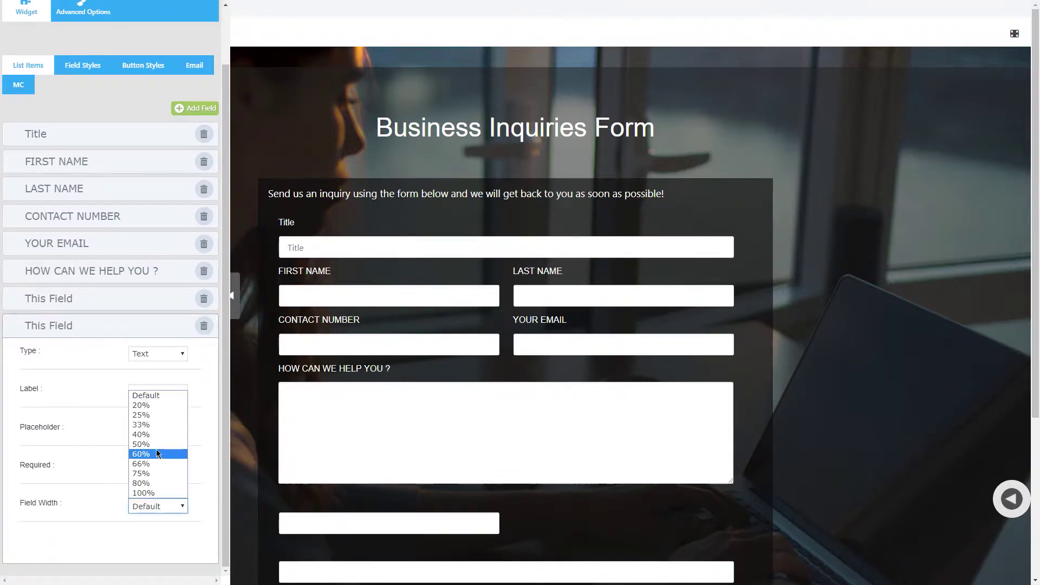
click(149, 448)
scroll(151, 450, down, 2)
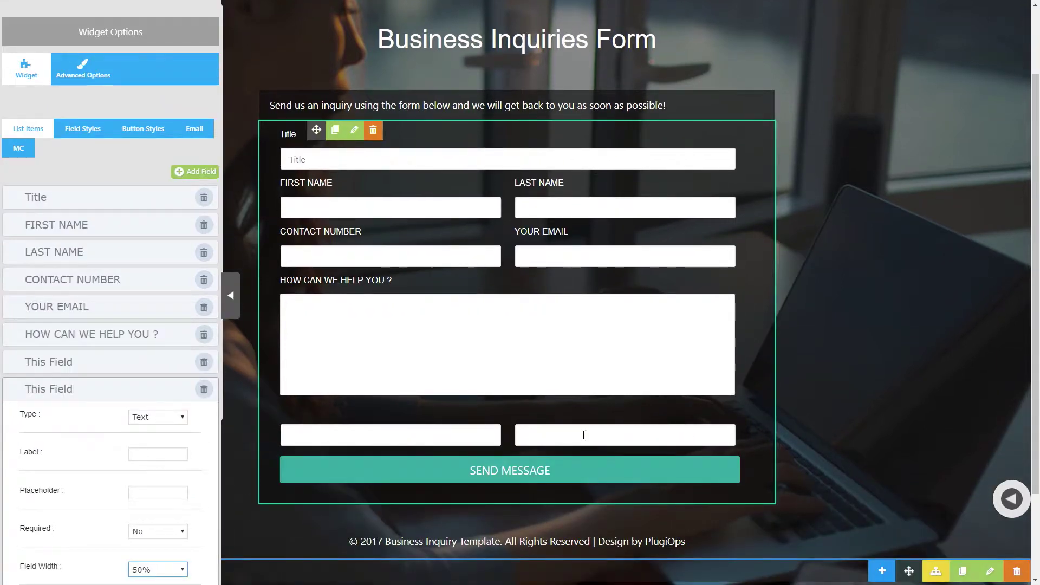
scroll(120, 390, down, 1)
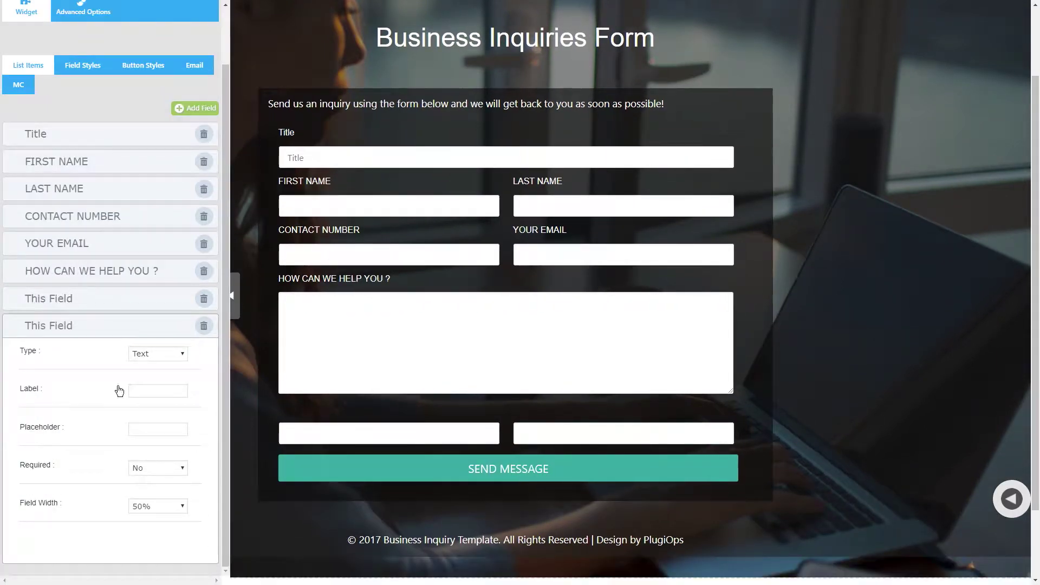
- In Field Styles, leave the field size at Small after trying Medium and Large
click(116, 325)
click(84, 124)
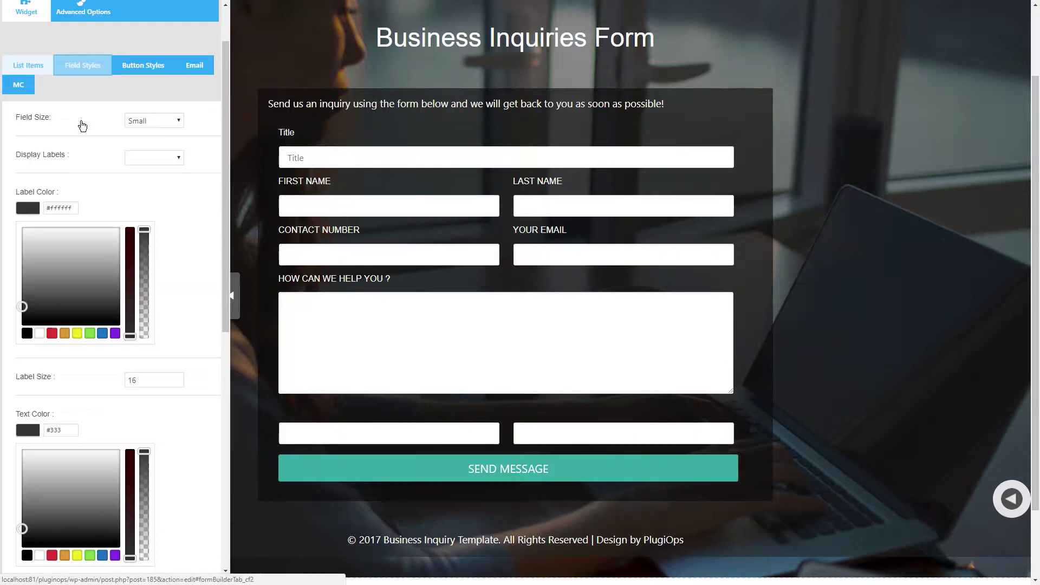
click(160, 120)
click(154, 144)
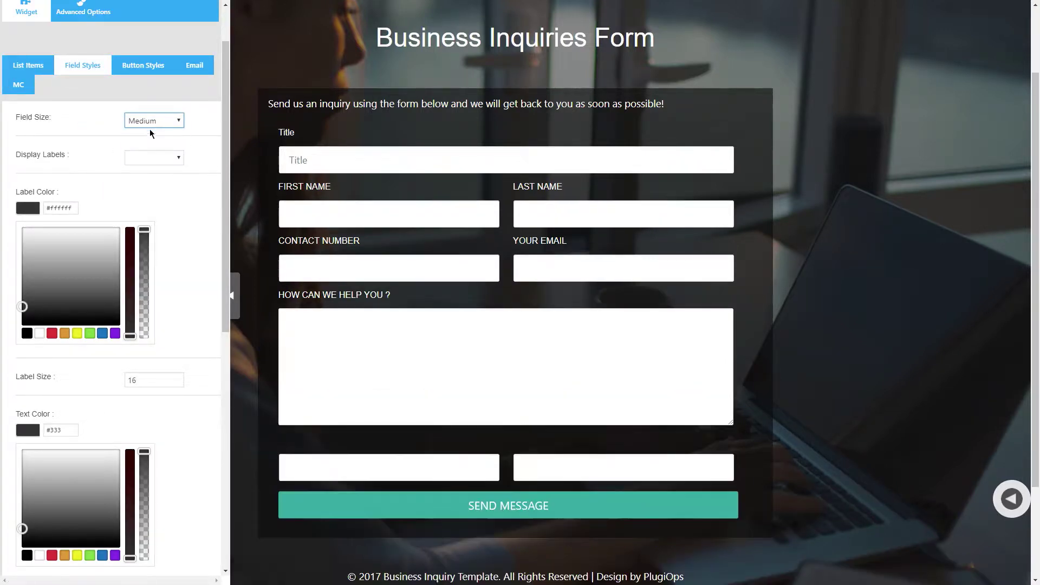
click(149, 122)
click(156, 155)
click(159, 120)
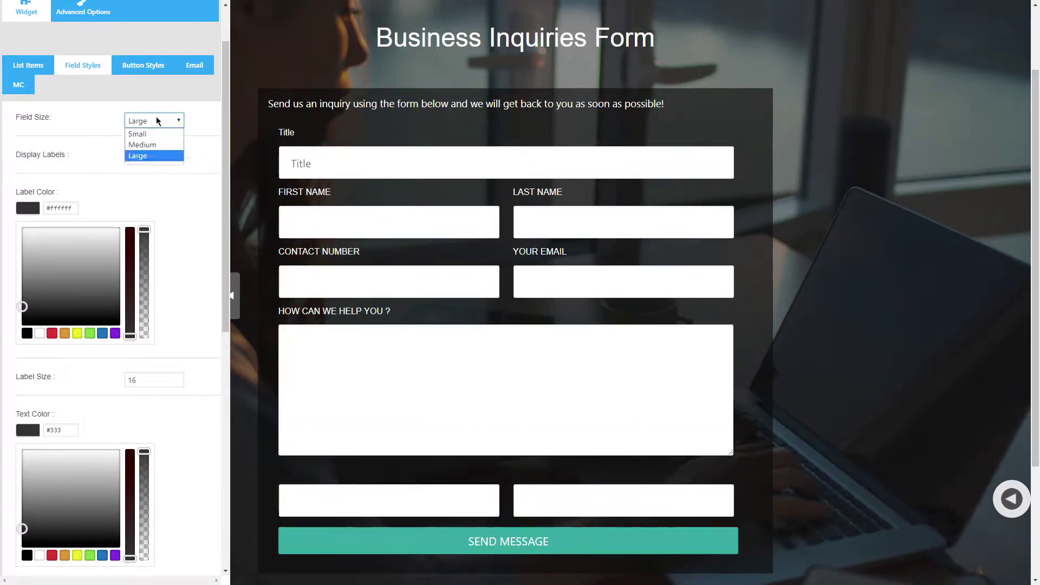
click(153, 136)
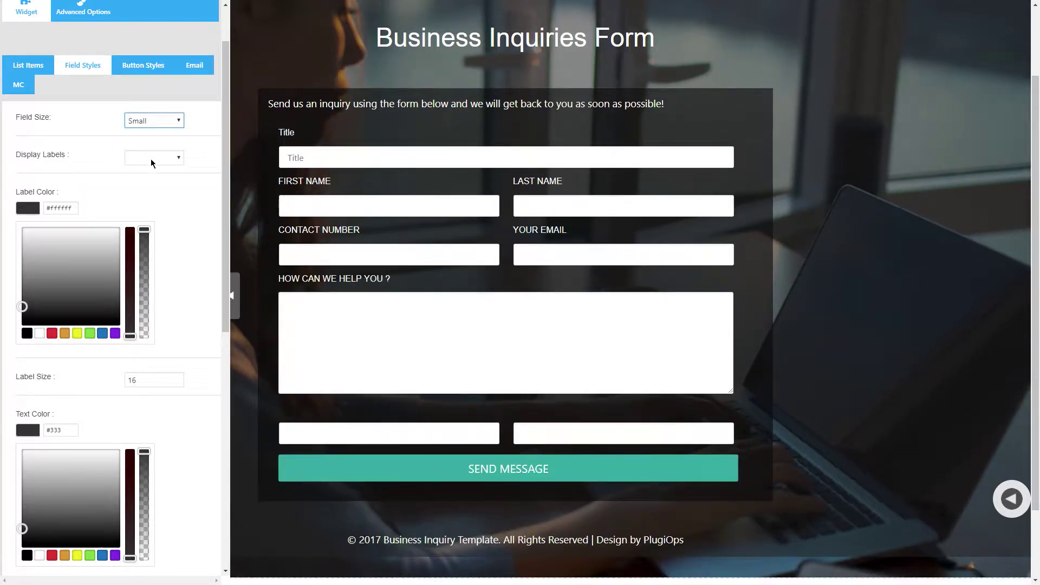
- Keep the field labels shown after toggling them hidden and back
click(151, 158)
click(152, 181)
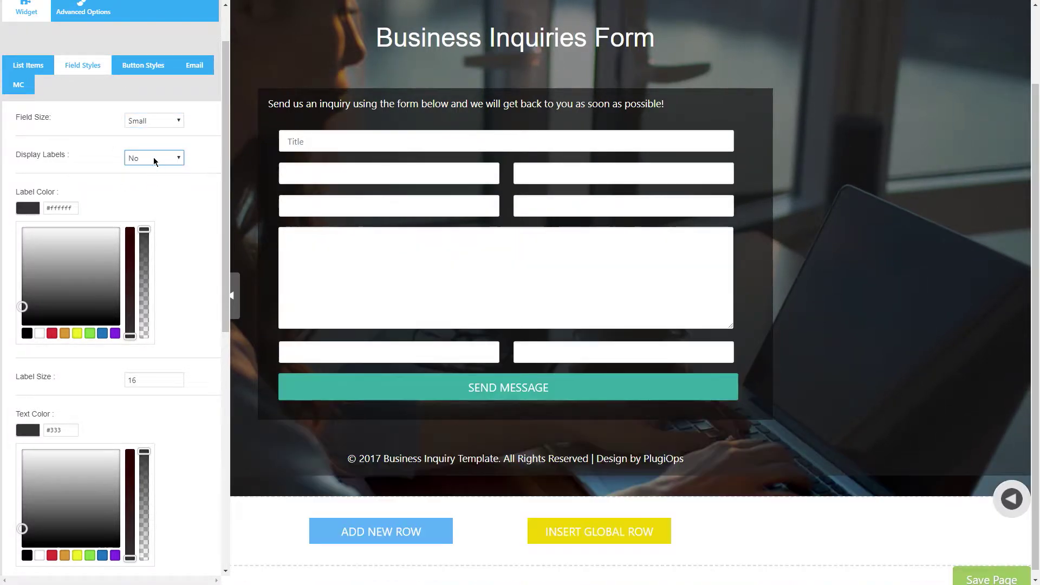
click(149, 172)
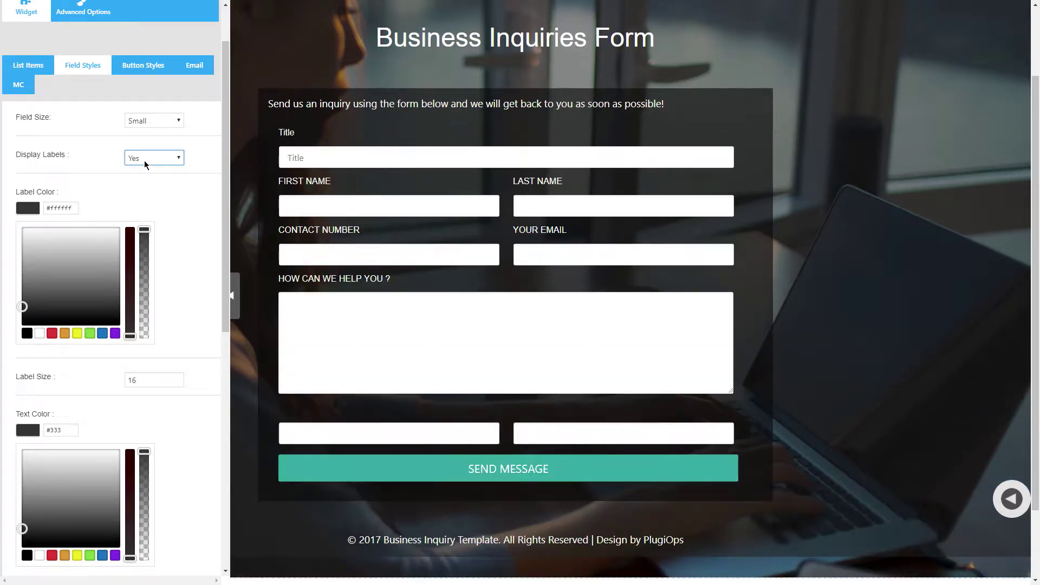
click(144, 160)
click(141, 181)
click(145, 157)
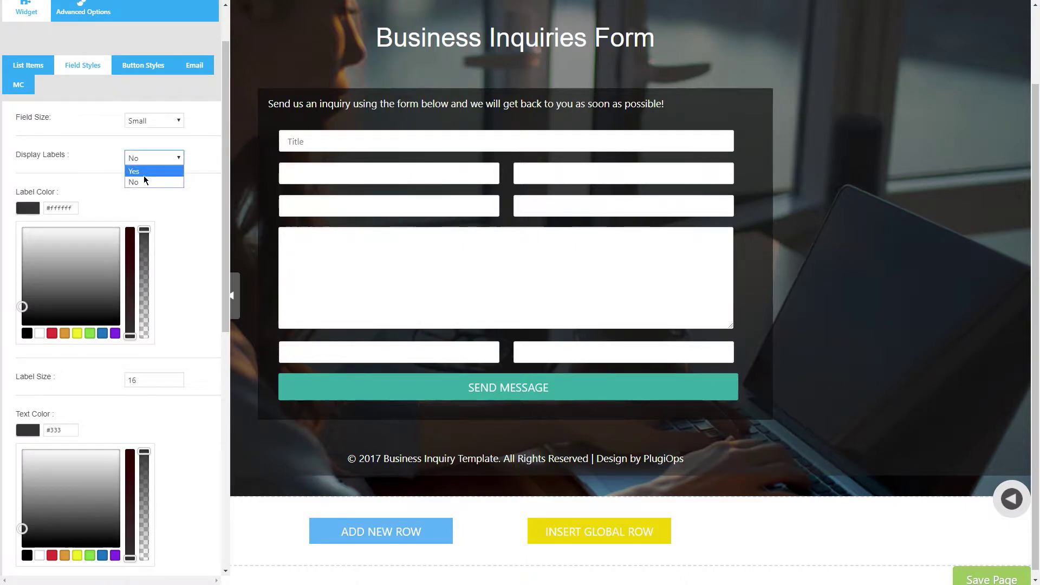
click(144, 172)
- Set the label colour to white
drag(39, 239, 105, 225)
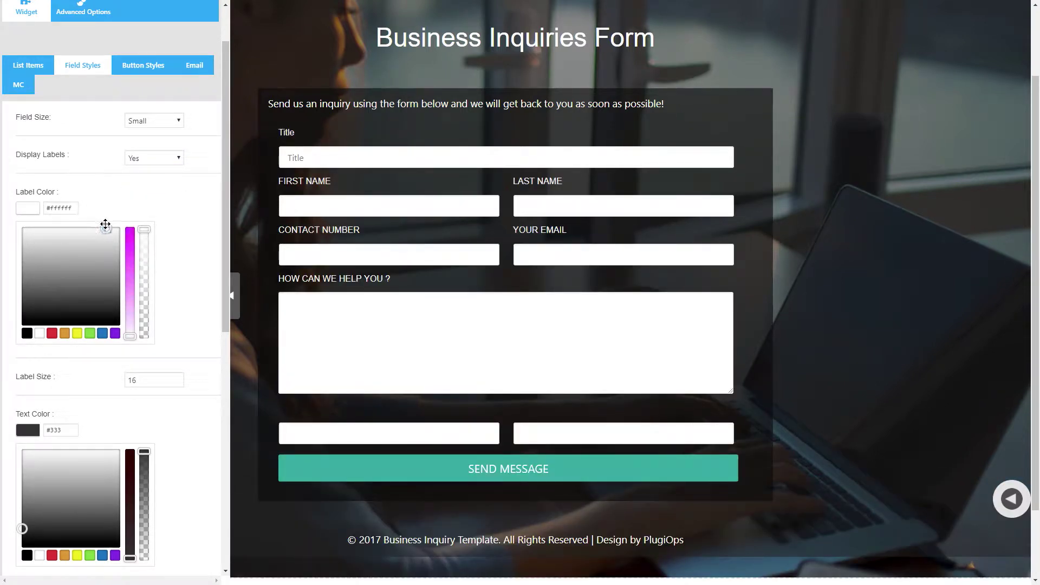
click(131, 239)
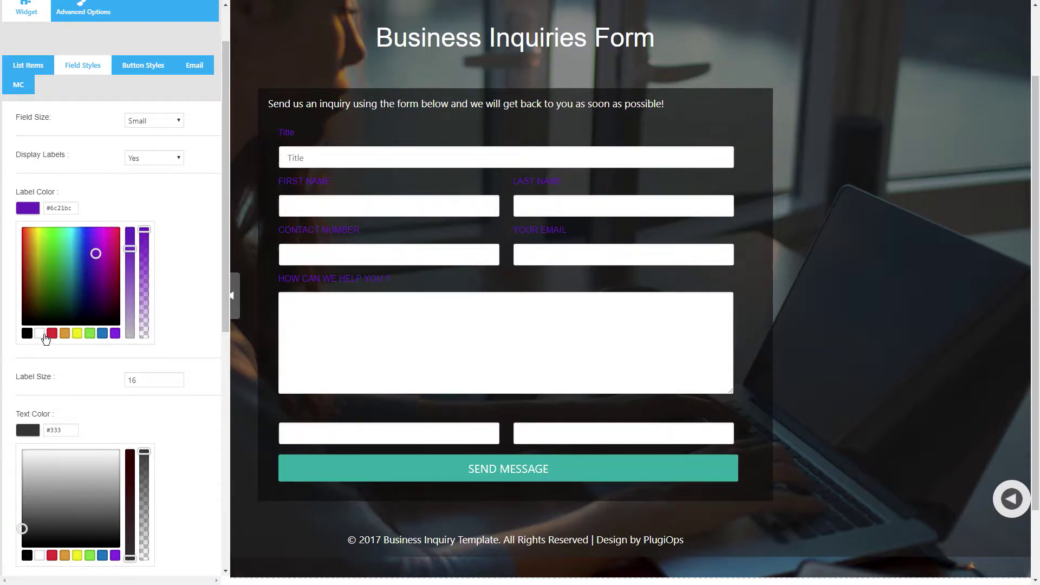
click(40, 333)
click(31, 209)
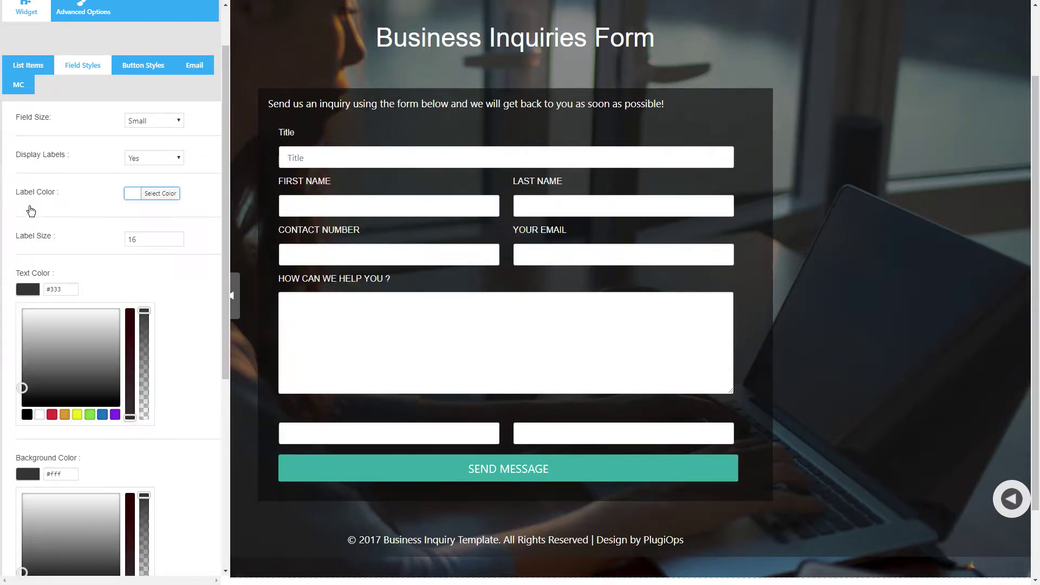
- Set the label size to 15 and the field text colour to grey #757575
double_click(156, 239)
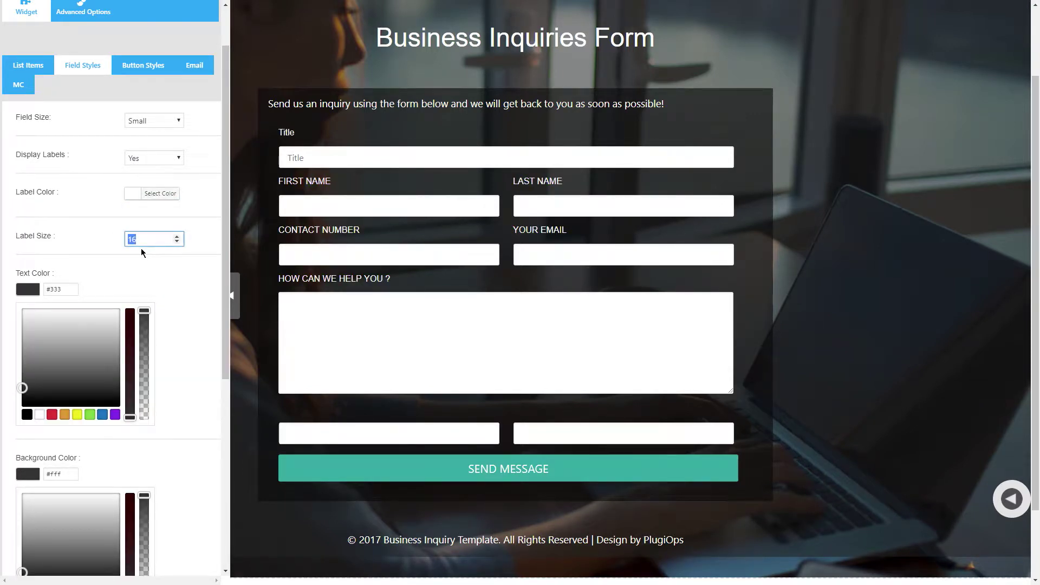
text(25)
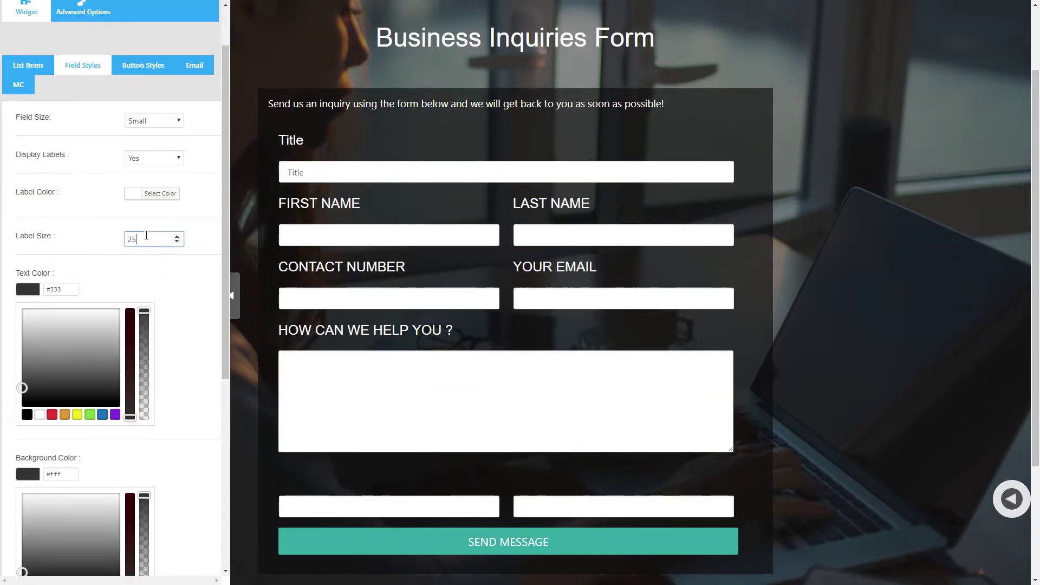
double_click(146, 234)
text(1)
click(80, 267)
mouse_move(58, 336)
mouse_down()
mouse_move(51, 314)
mouse_move(79, 332)
mouse_move(44, 343)
mouse_move(13, 323)
mouse_move(33, 362)
mouse_up()
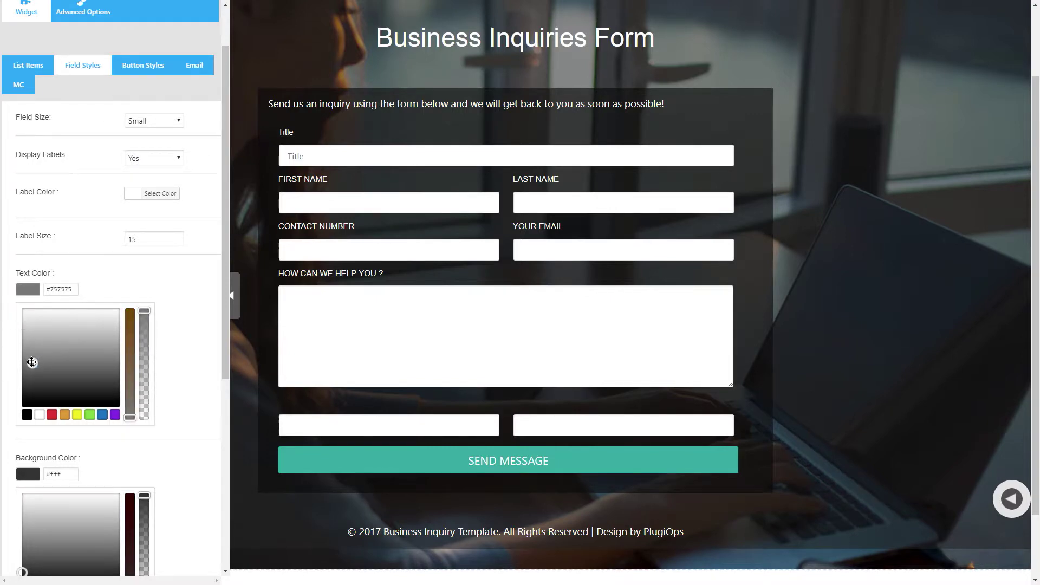
- Set the field text colour to blue #1e73be and the field background to #f9f9f9
click(408, 162)
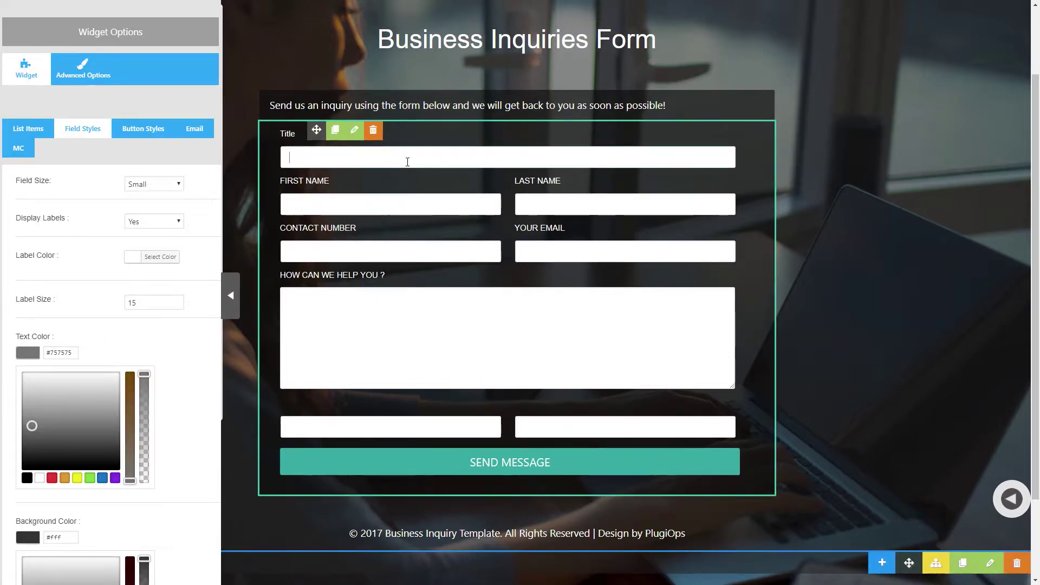
text(gsfdfdsfsdf)
scroll(103, 390, down, 1)
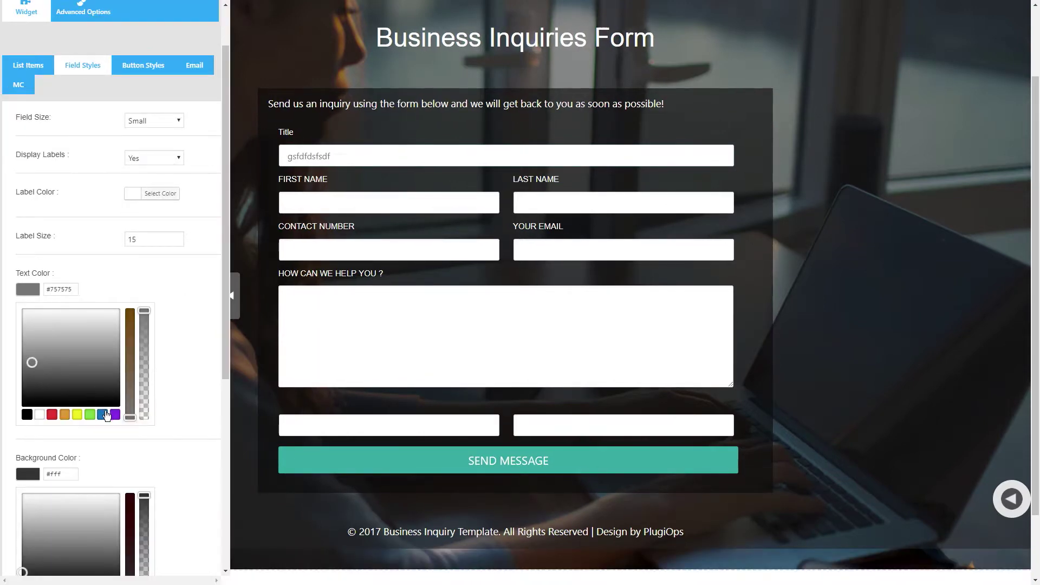
click(107, 415)
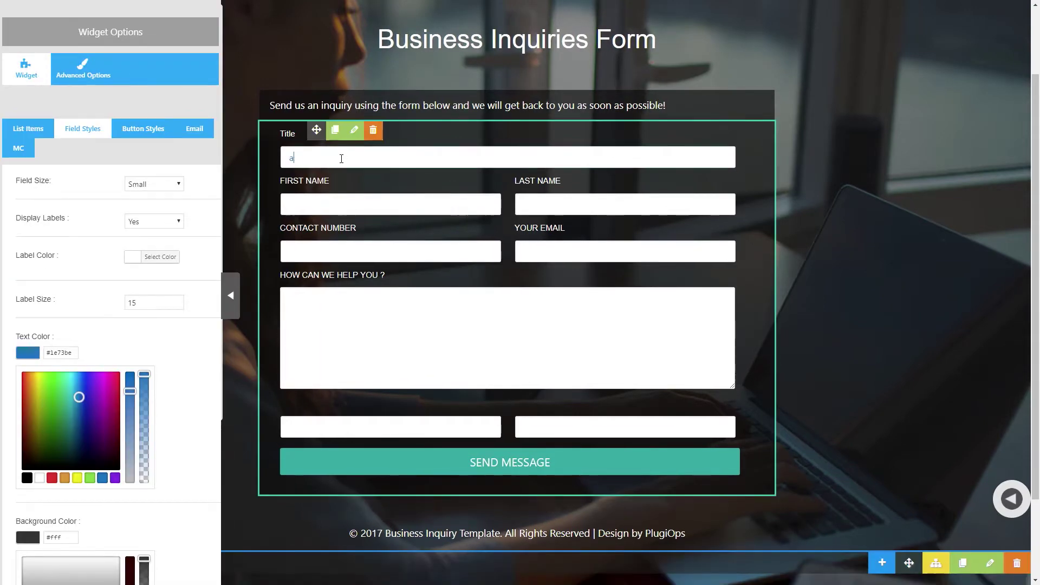
text(asd asdads)
click(37, 293)
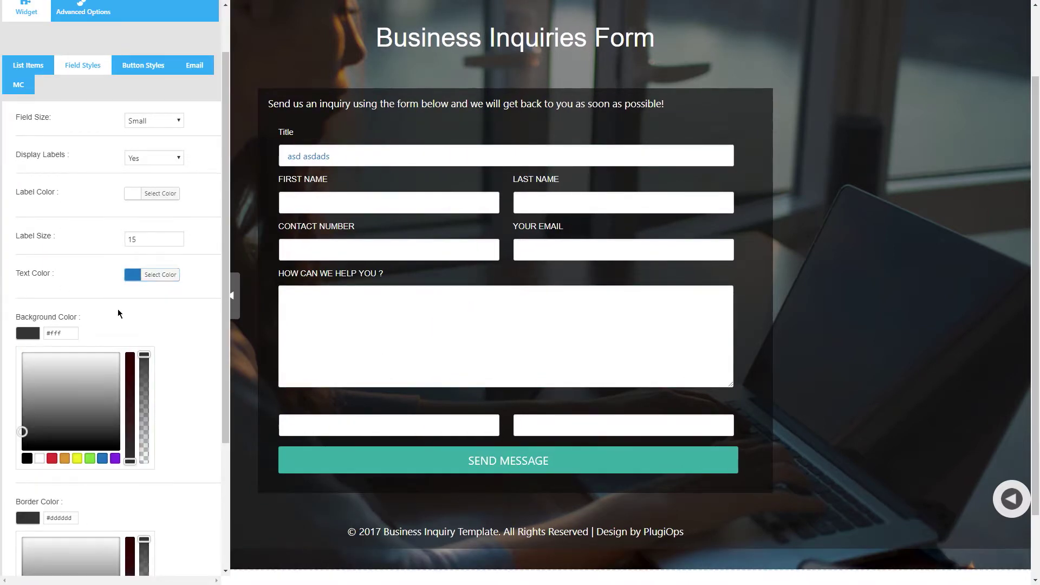
mouse_move(66, 396)
mouse_down()
mouse_move(72, 364)
mouse_move(83, 365)
mouse_move(51, 378)
mouse_move(83, 437)
mouse_move(73, 444)
mouse_move(63, 372)
mouse_move(89, 358)
mouse_move(22, 354)
mouse_up()
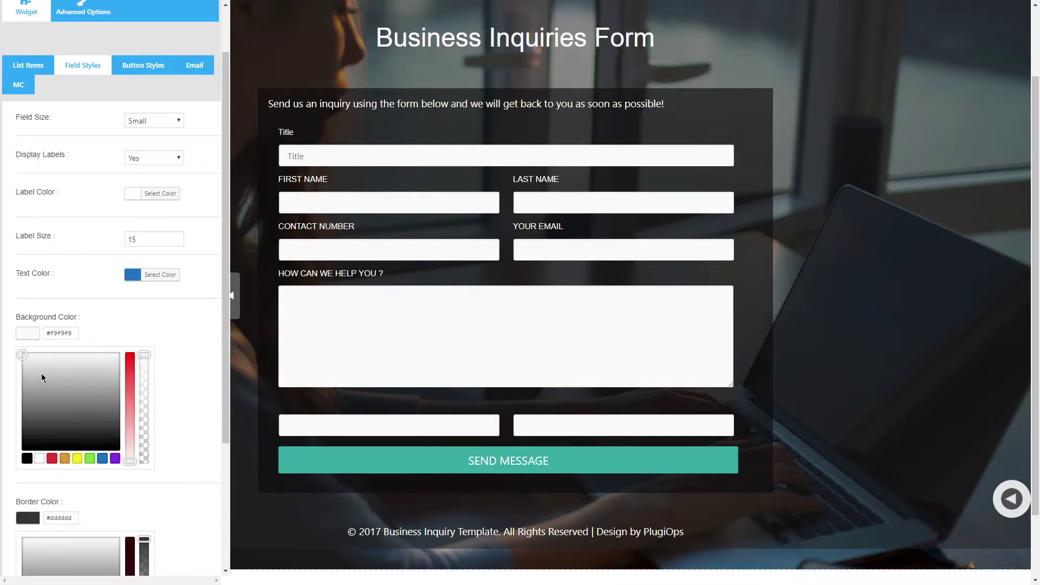
- Set the field border width to 4 and the border colour to white
click(38, 340)
click(33, 377)
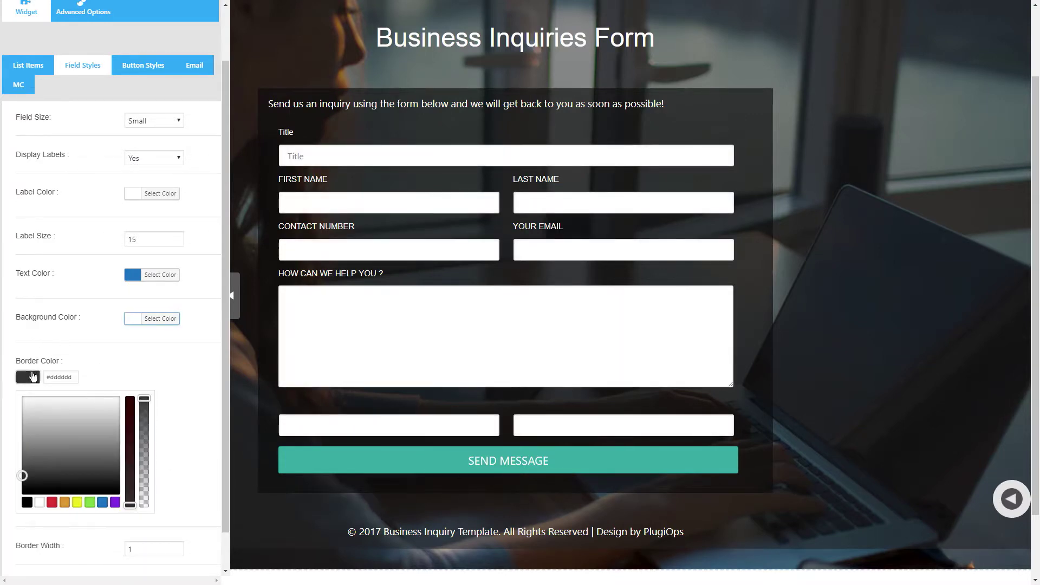
click(139, 427)
mouse_move(75, 420)
mouse_down()
mouse_move(107, 418)
mouse_move(26, 470)
mouse_move(54, 479)
mouse_up()
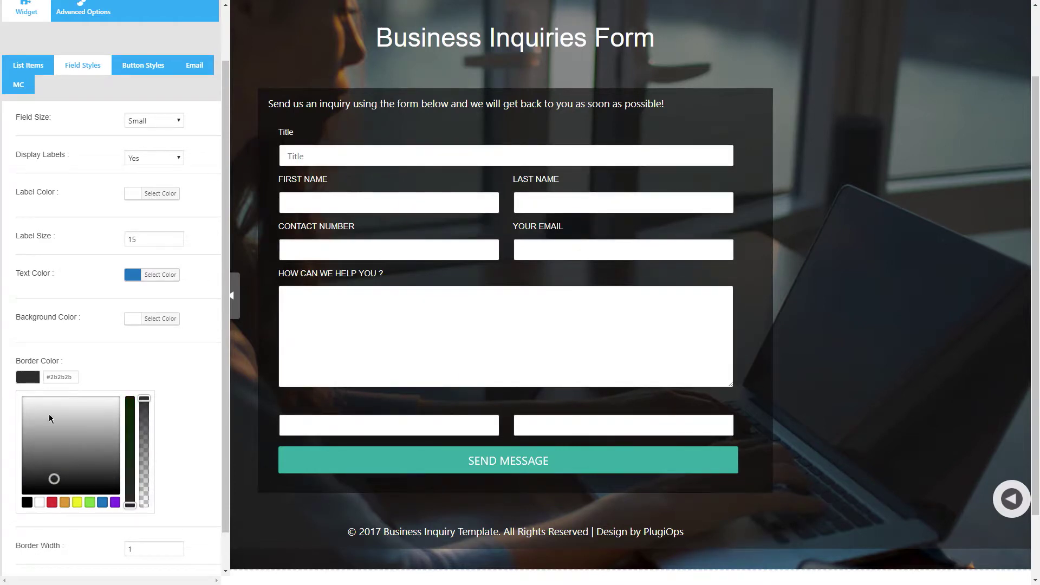
click(140, 551)
key(Up)
key(Up)
key(Up)
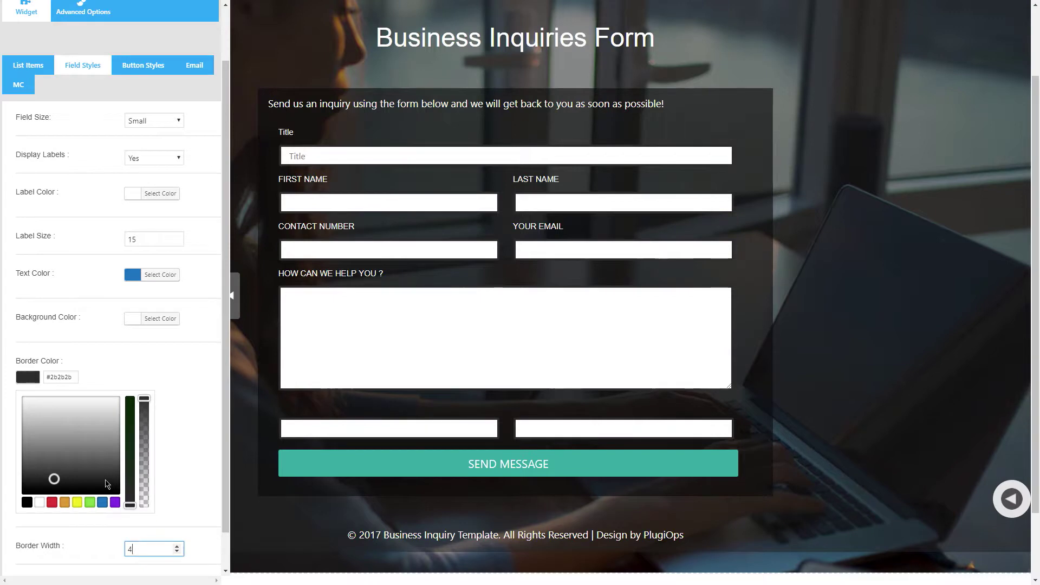
mouse_move(104, 476)
mouse_down()
mouse_move(102, 396)
mouse_move(101, 426)
mouse_up()
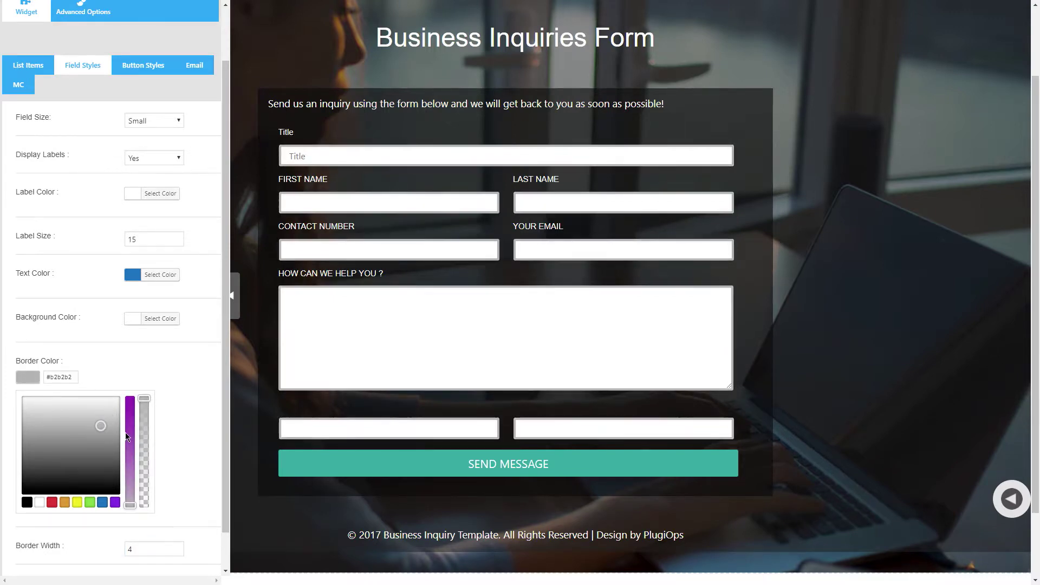
click(130, 398)
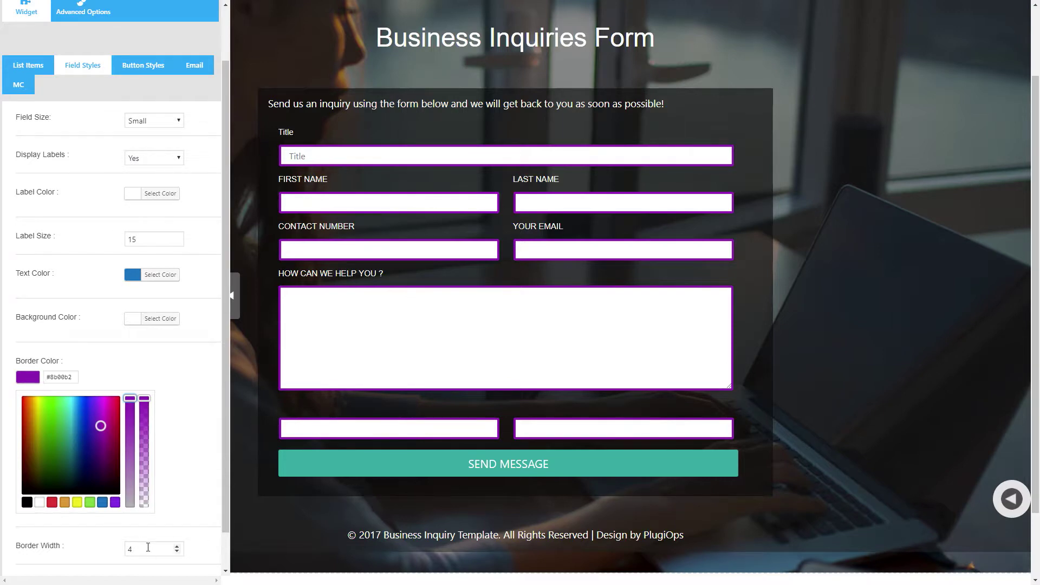
click(40, 502)
click(32, 377)
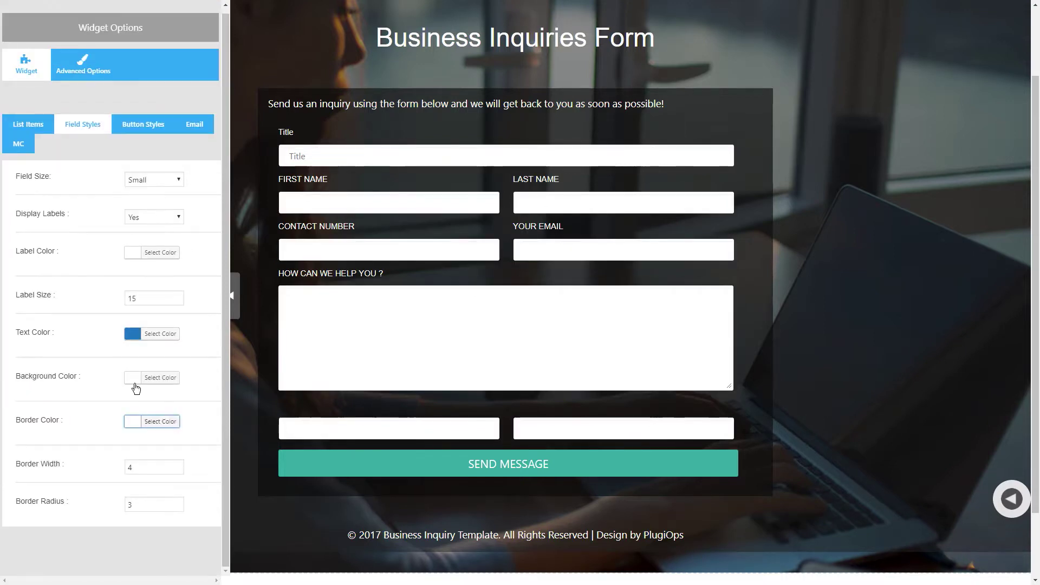
click(145, 126)
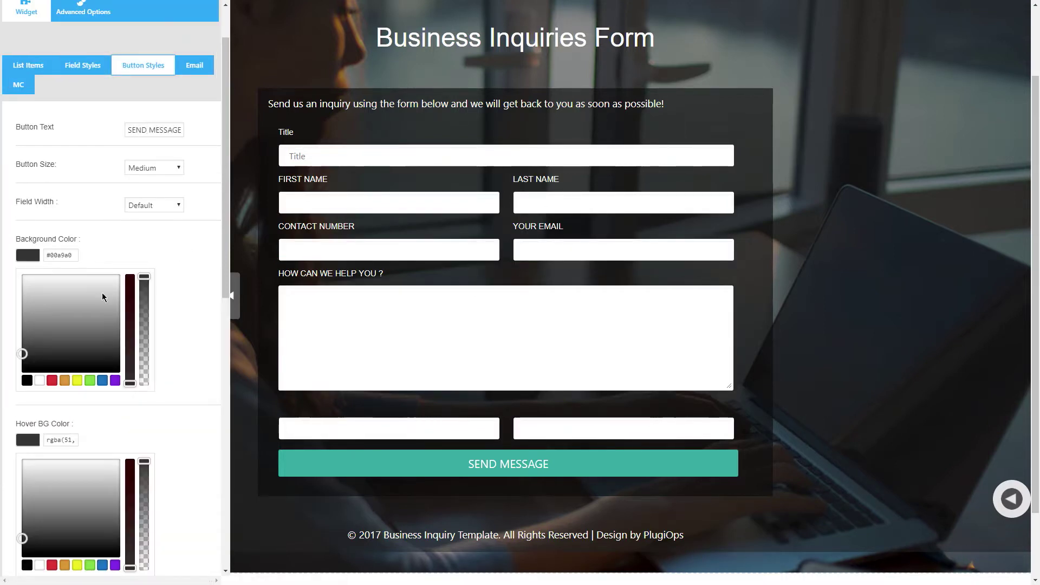
click(30, 252)
click(27, 299)
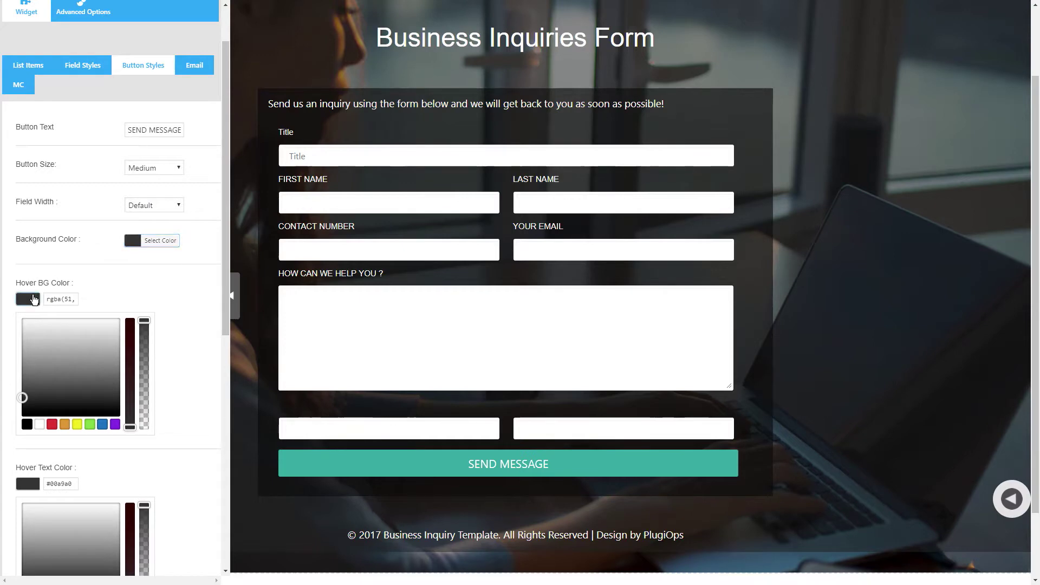
click(17, 343)
click(18, 389)
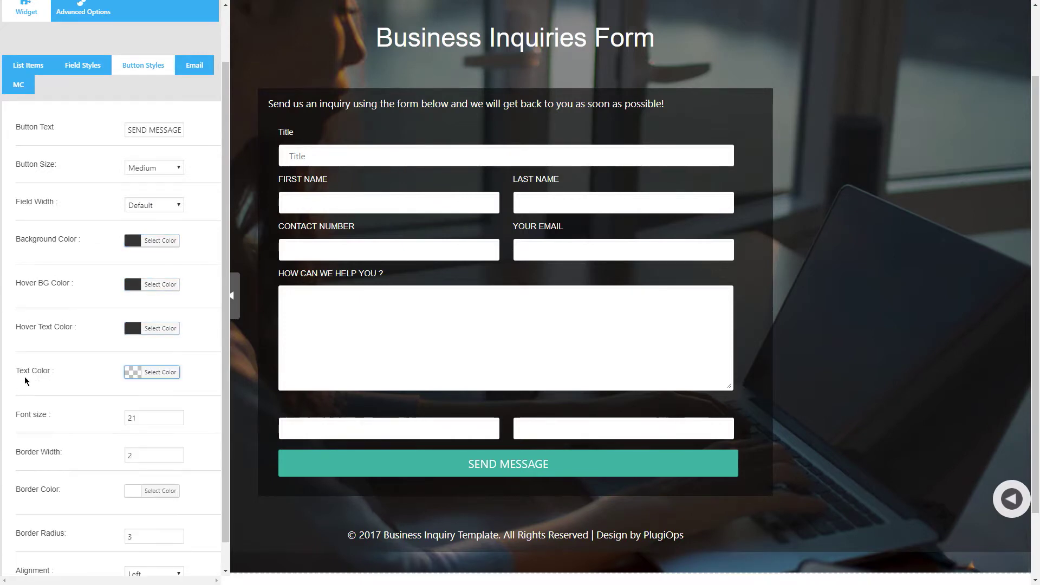
click(147, 206)
click(135, 273)
click(153, 206)
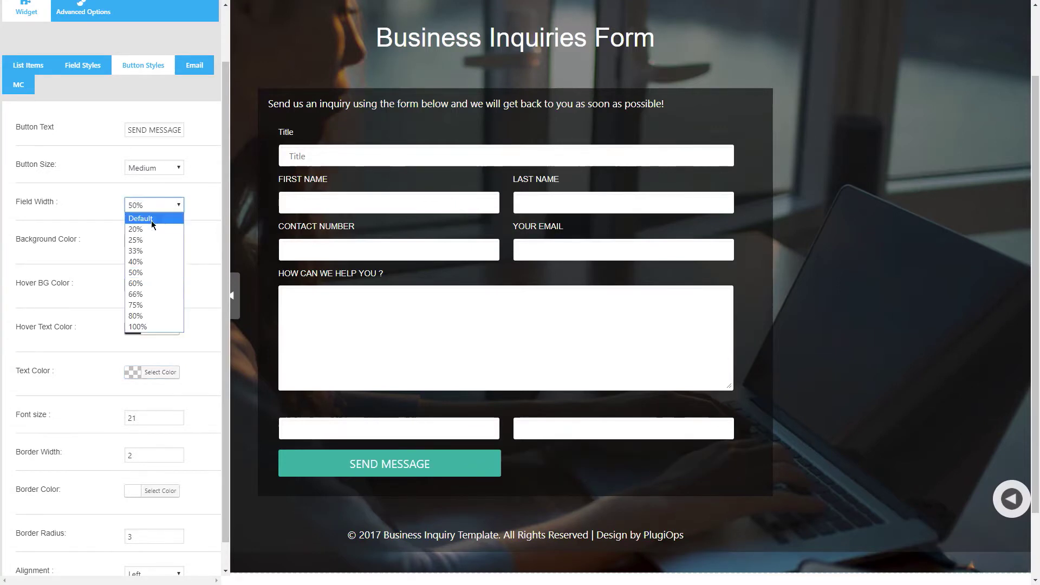
click(151, 220)
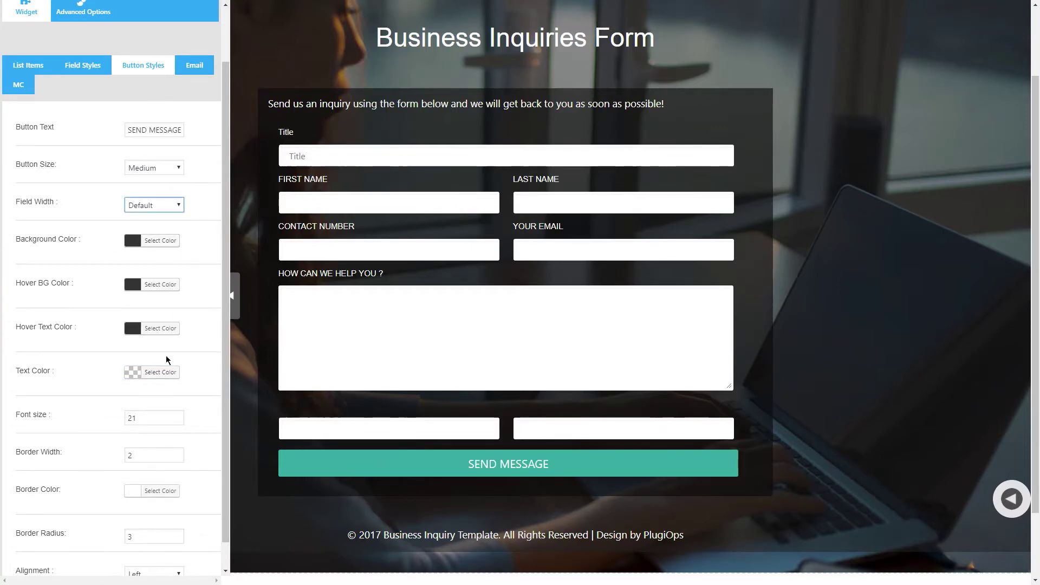
scroll(166, 361, down, 1)
click(139, 548)
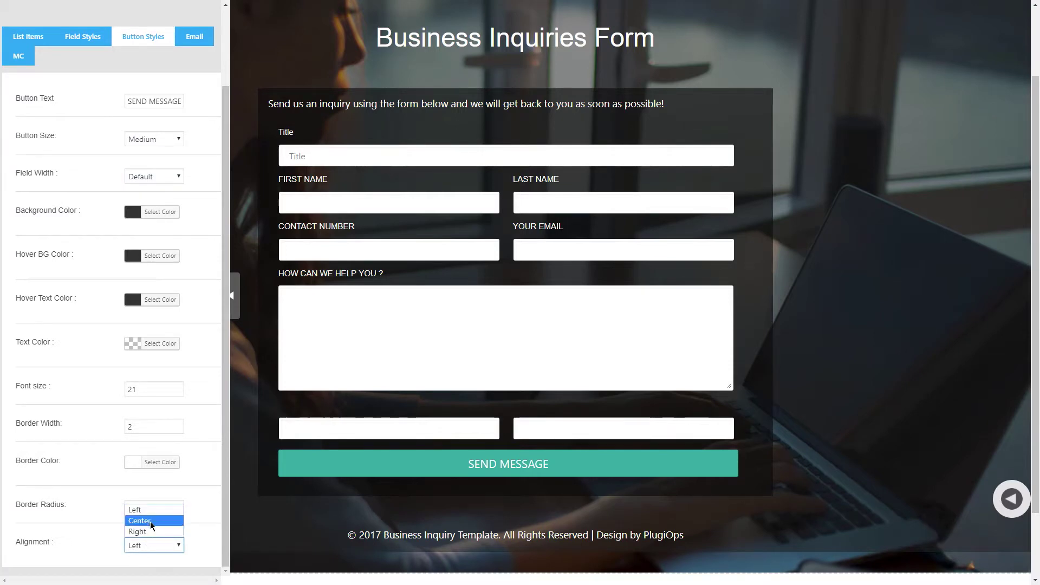
click(151, 525)
click(155, 545)
click(149, 510)
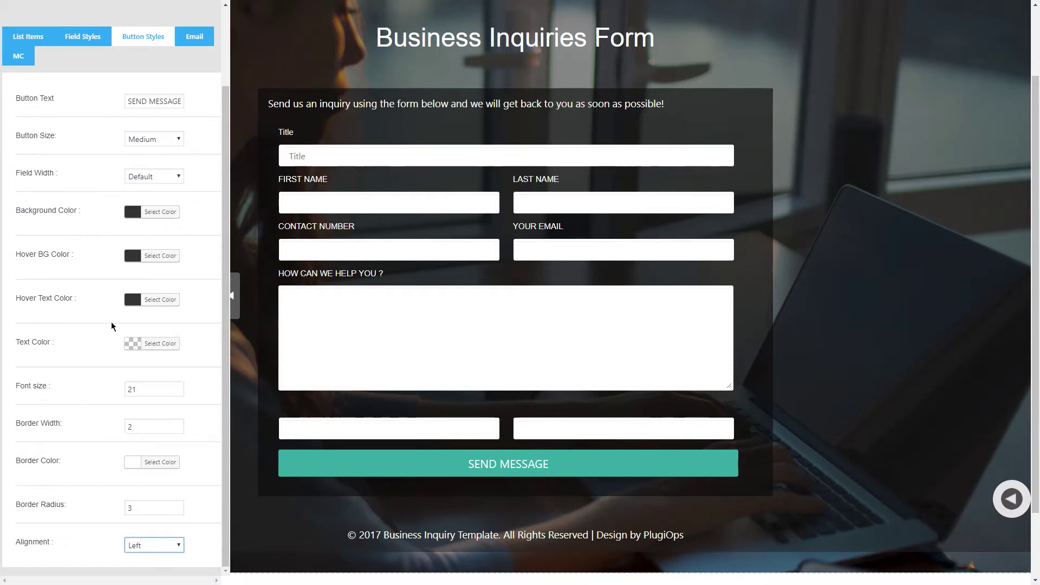
scroll(109, 331, up, 1)
scroll(102, 338, up, 2)
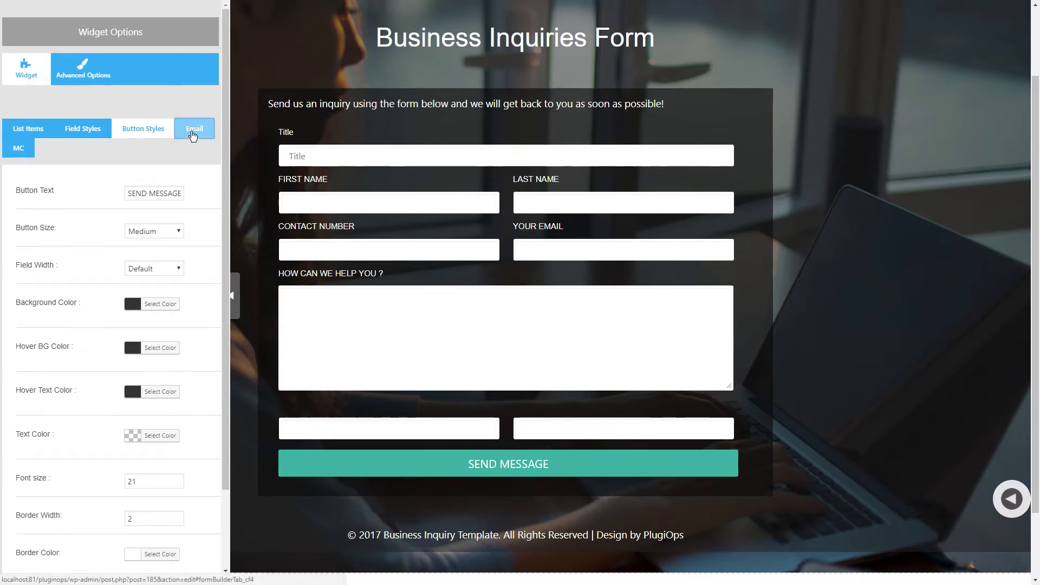
- Check the Email tab's Form Name, Email To, Subject and Email Format without changing them
click(193, 132)
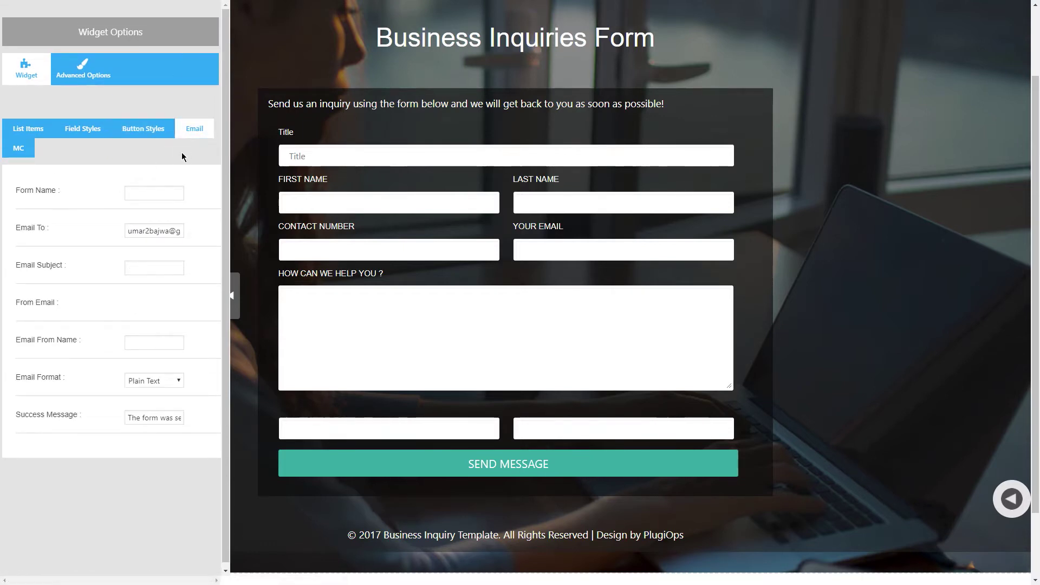
click(163, 191)
click(135, 224)
drag(135, 234, 202, 232)
click(127, 267)
click(47, 337)
click(152, 379)
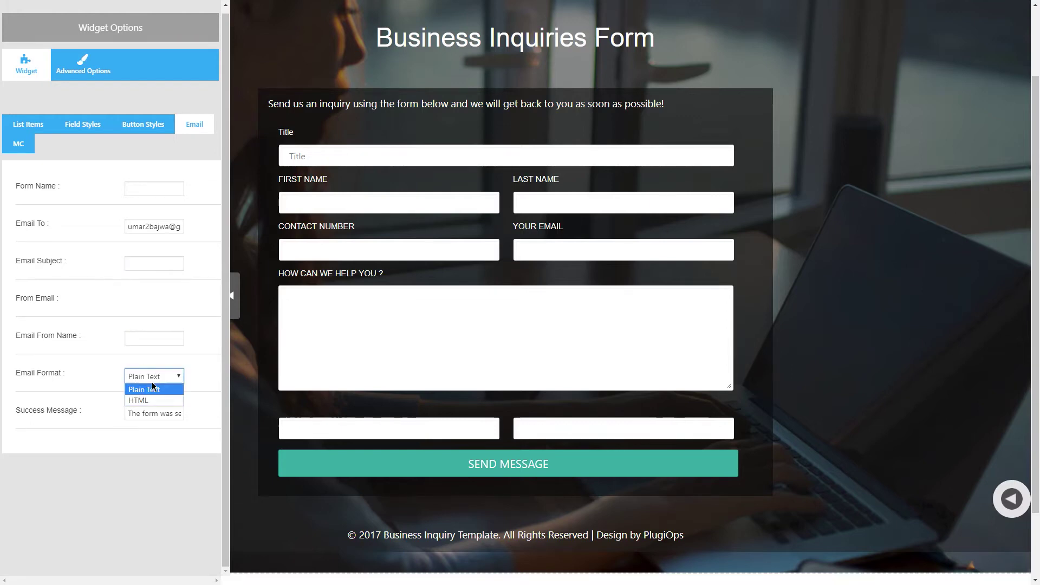
click(168, 425)
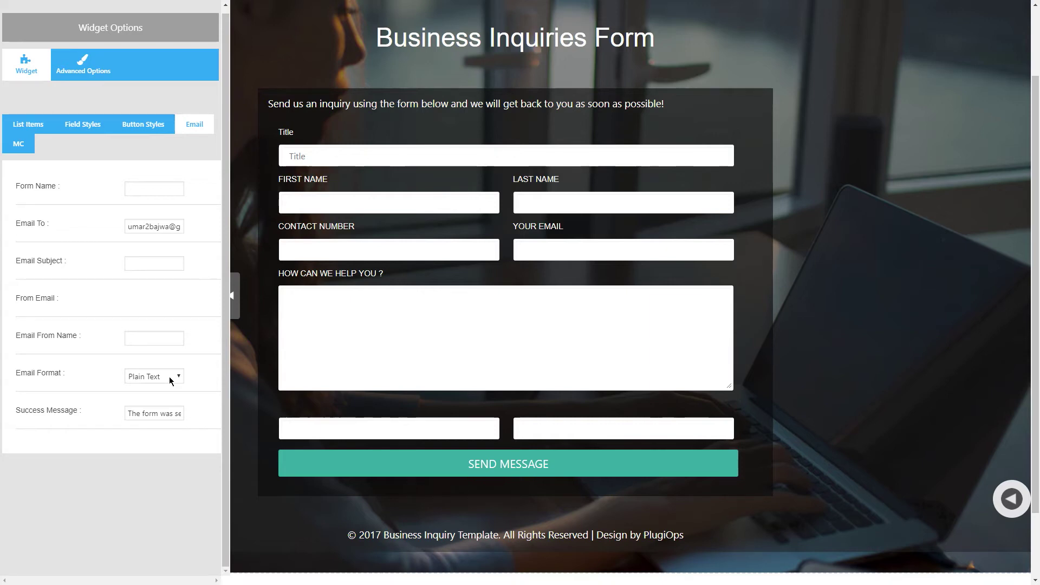
click(29, 127)
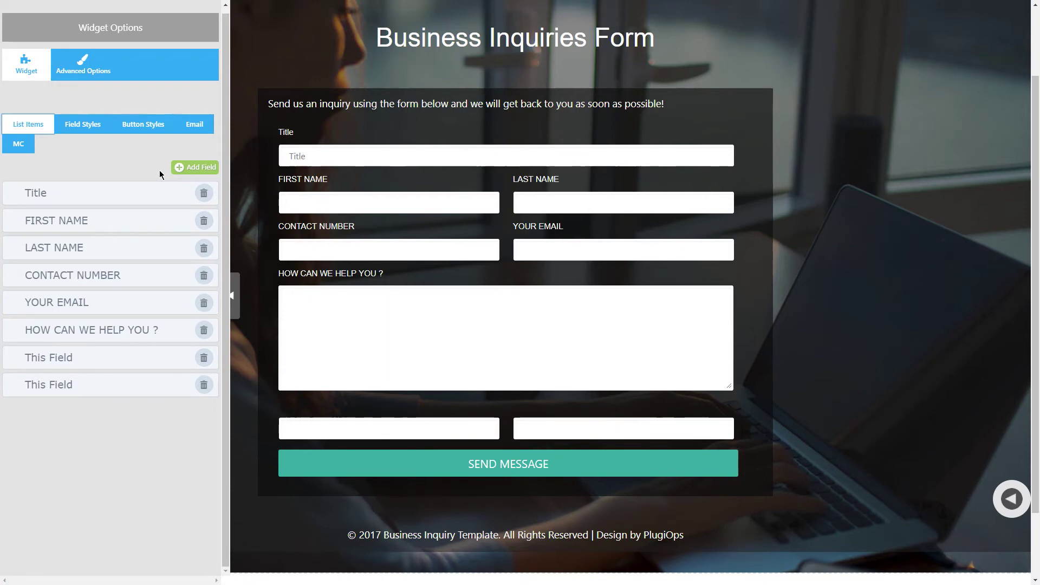
- Change the Email Format to HTML and return to the List Items field list
click(176, 126)
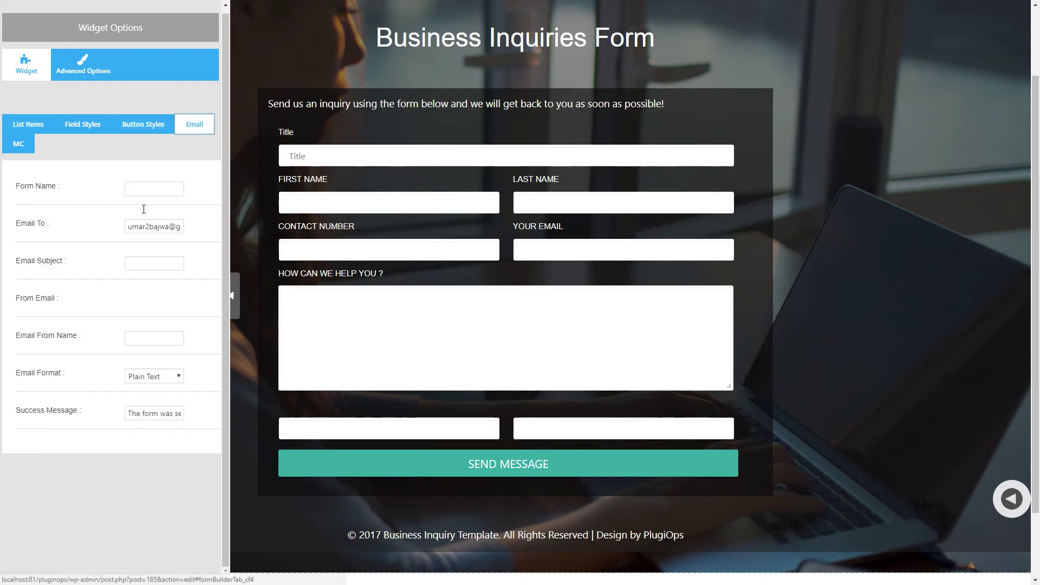
click(141, 375)
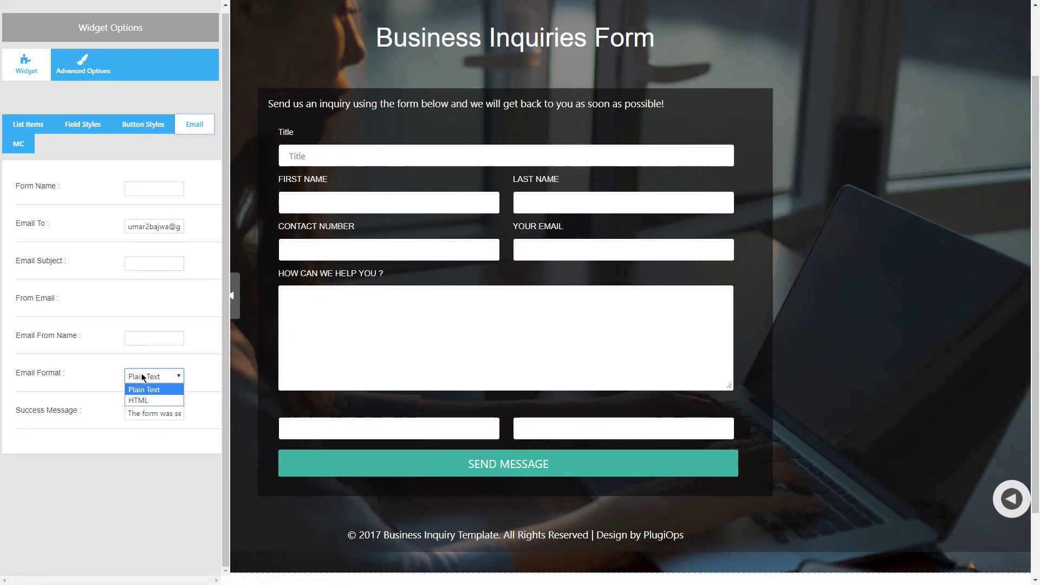
click(141, 401)
click(30, 124)
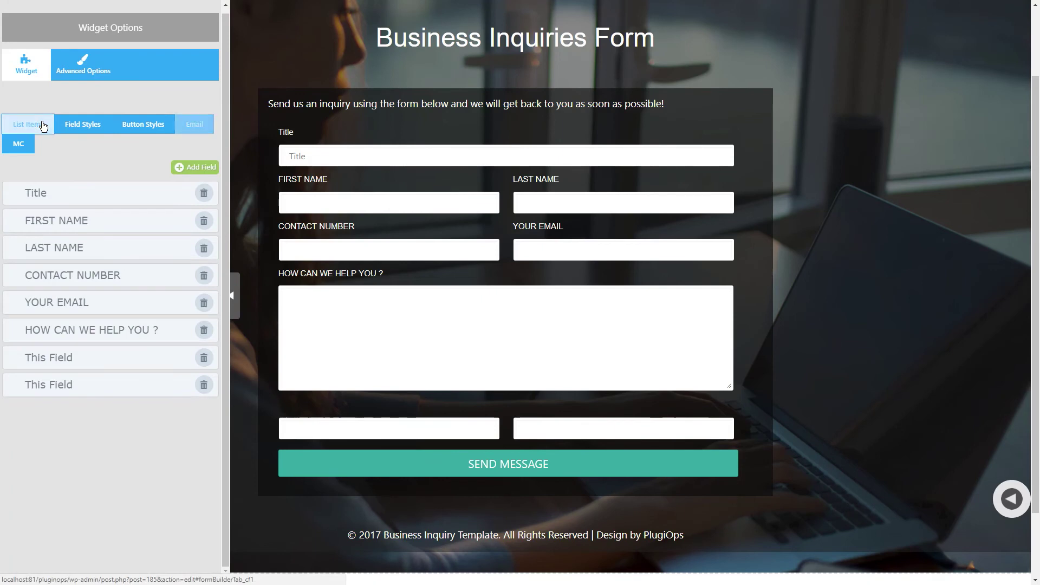